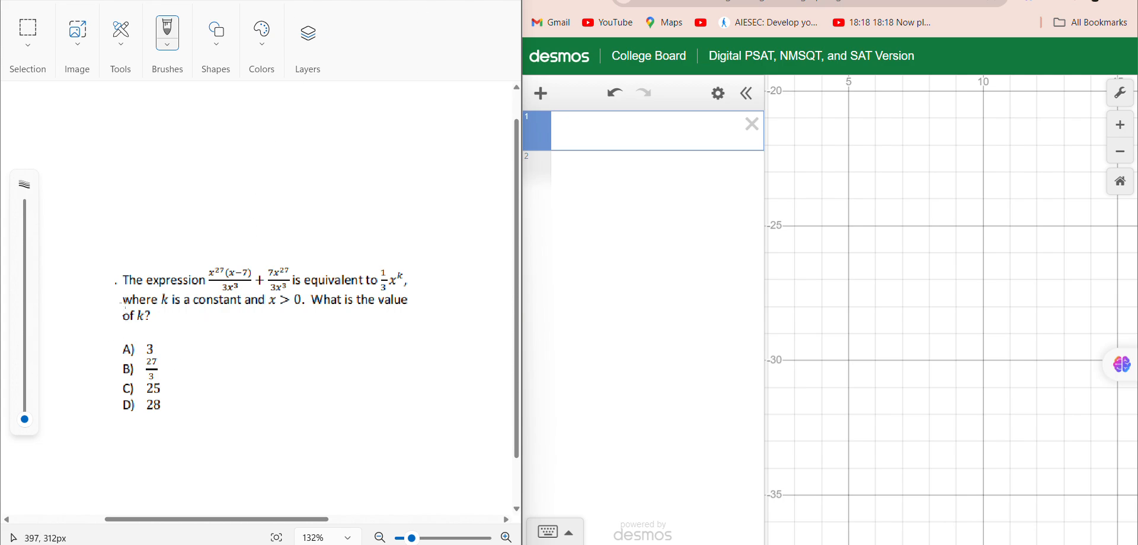
# Draw a brush outline around the sum of two fractions in the question and underline the term 1/3 x^k.
pyautogui.moveTo(185, 288); pyautogui.dragTo(198, 290)
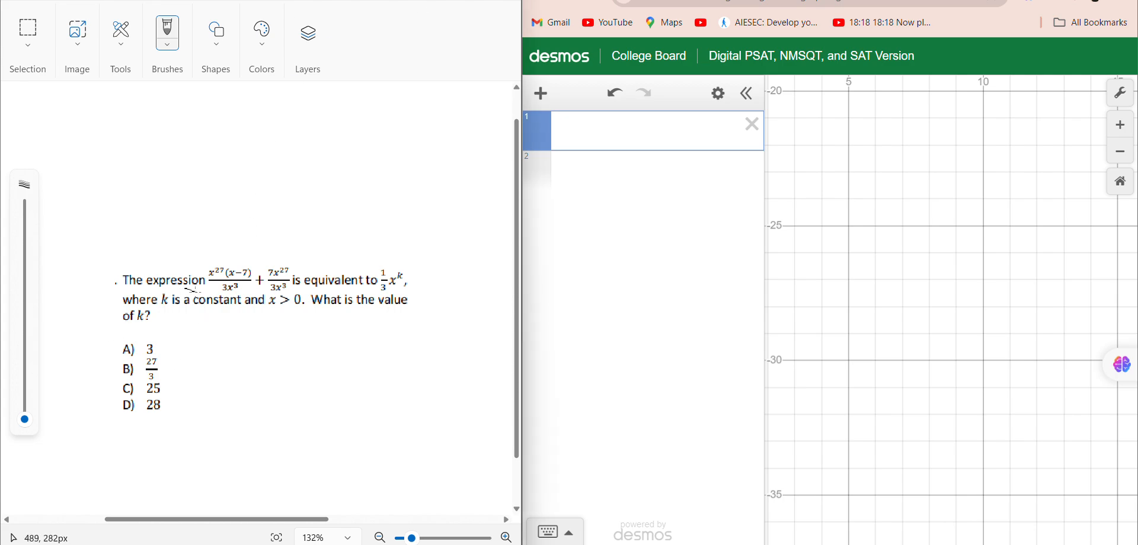
pyautogui.moveTo(274, 259)
pyautogui.mouseDown()
pyautogui.moveTo(238, 259)
pyautogui.moveTo(193, 292)
pyautogui.moveTo(294, 303)
pyautogui.moveTo(308, 251)
pyautogui.moveTo(266, 259)
pyautogui.mouseUp()
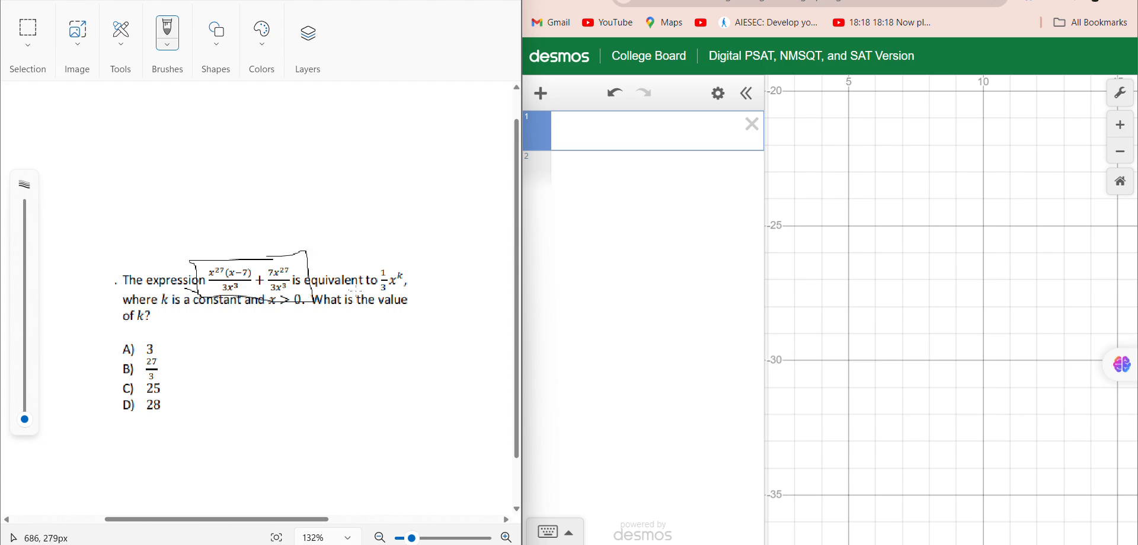
pyautogui.moveTo(359, 290); pyautogui.dragTo(418, 290)
# Increase the brush size and draw thick underlines beneath the condition x > 0 and the words "of k?".
pyautogui.click(25, 344)
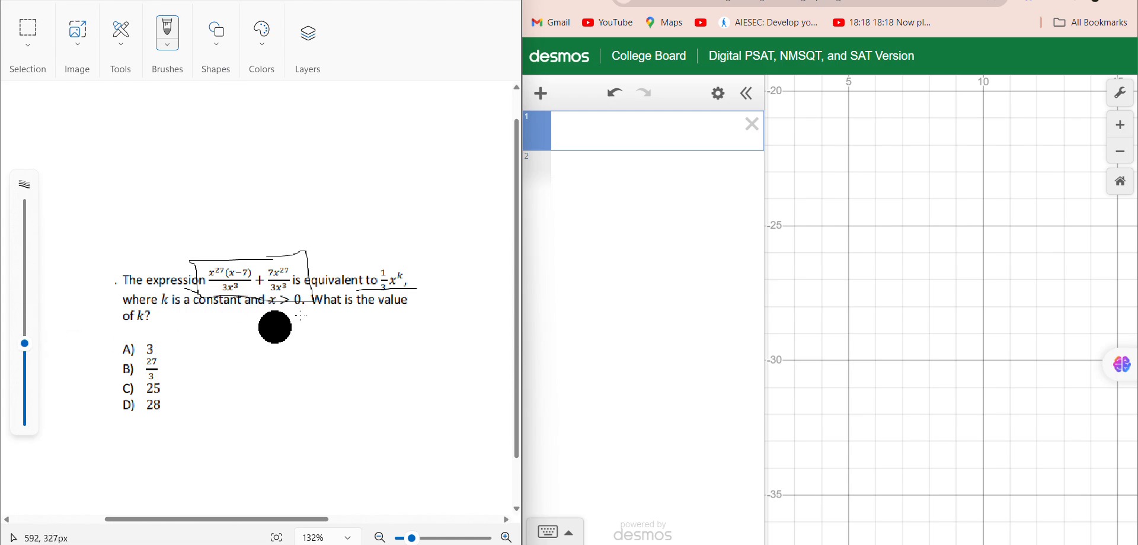
pyautogui.click(24, 391)
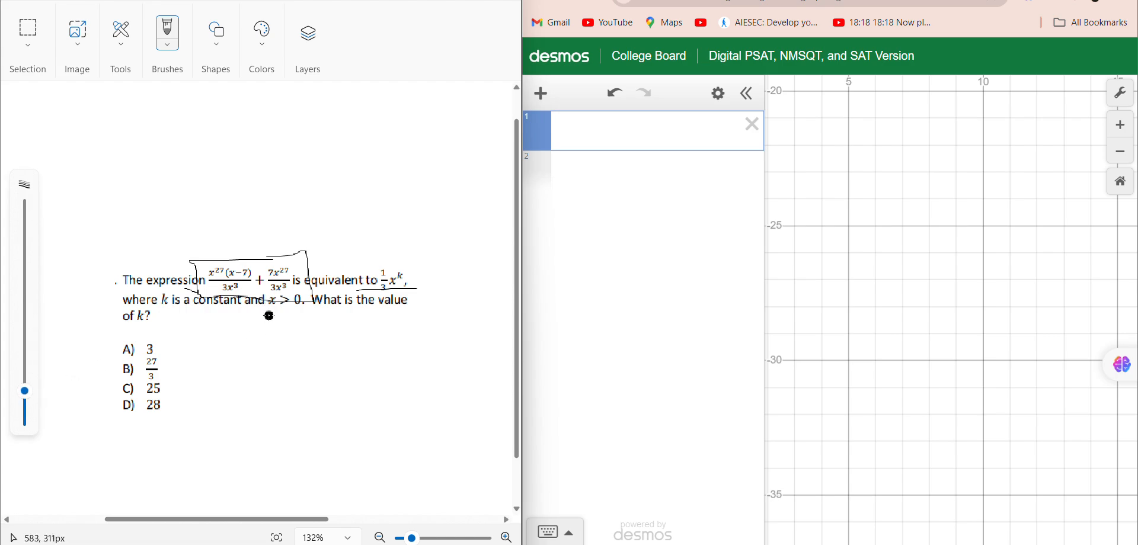
pyautogui.moveTo(268, 316); pyautogui.dragTo(309, 314)
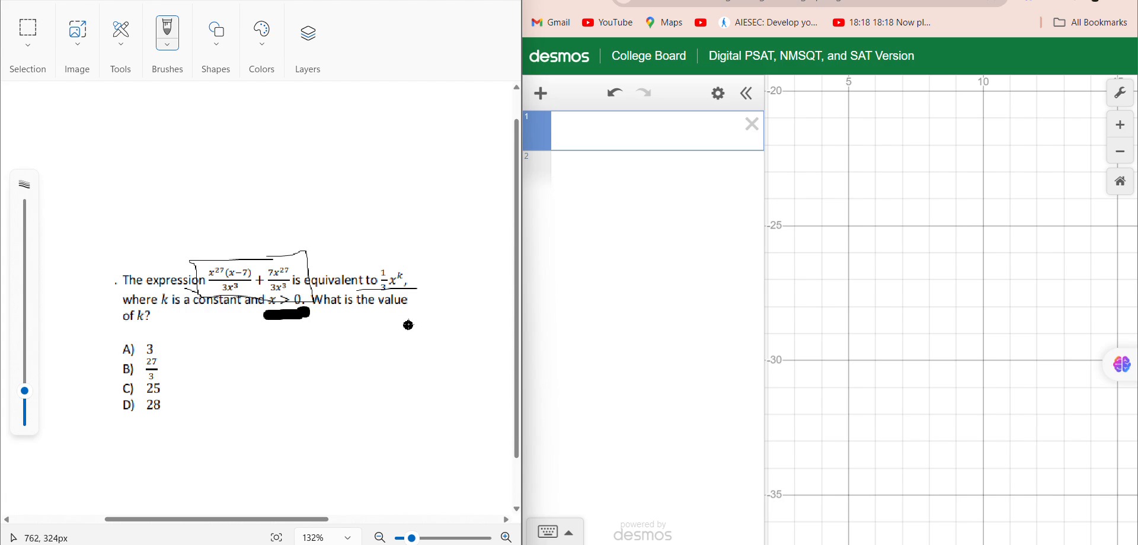
pyautogui.moveTo(127, 330); pyautogui.dragTo(164, 327)
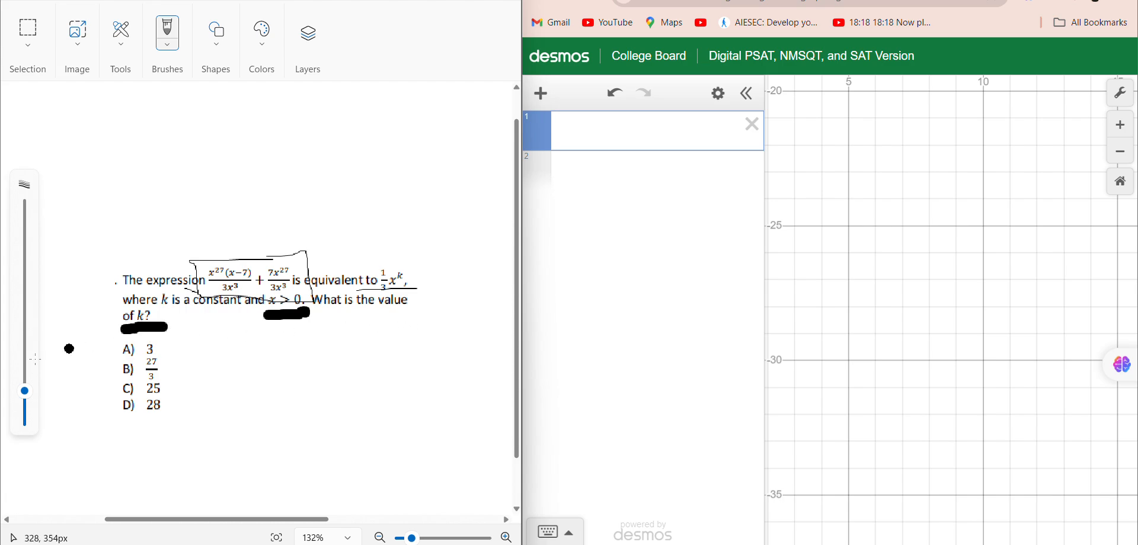
# Reduce the brush to a thin stroke and draw a check mark beside the answer choices.
pyautogui.moveTo(24, 395); pyautogui.dragTo(24, 422)
pyautogui.moveTo(185, 359); pyautogui.dragTo(248, 340)
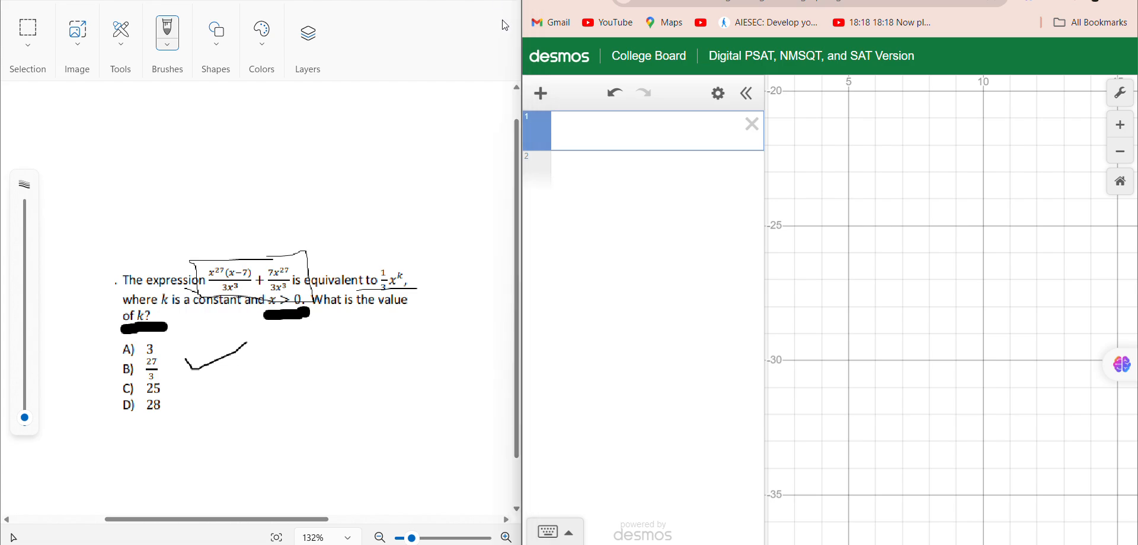
# Switch to Desmos and begin the first expression with x₁ raised to the power 27.
pyautogui.click(569, 134)
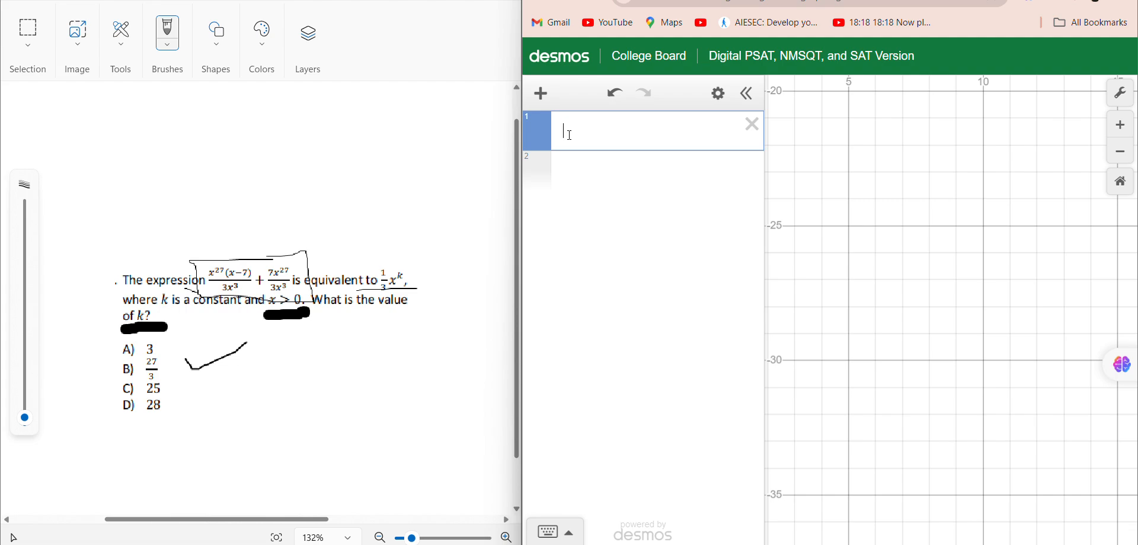
pyautogui.write('y')
pyautogui.press('BackSpace')
pyautogui.write('x1')
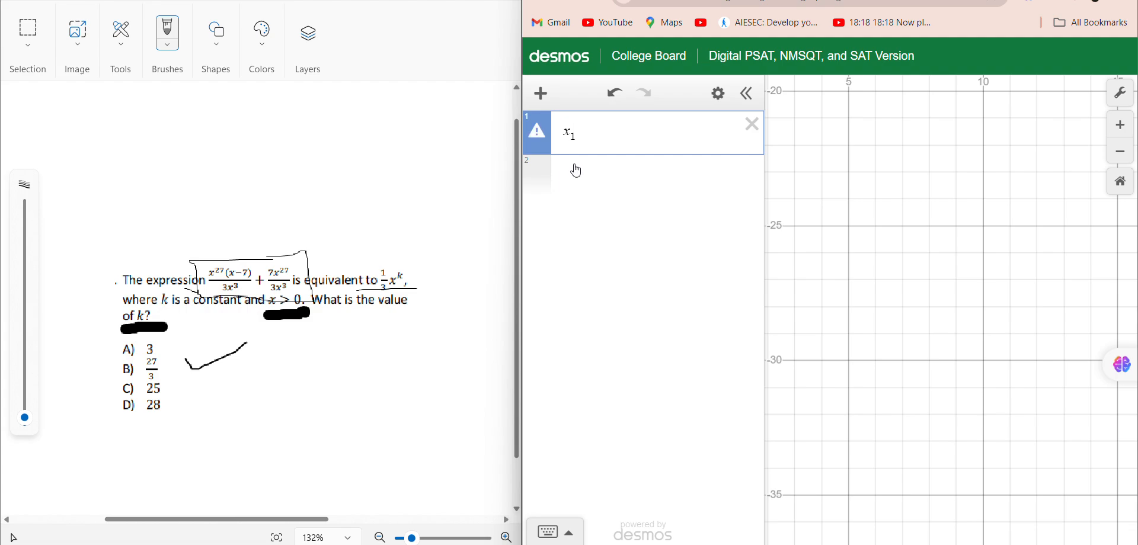
pyautogui.write('^')
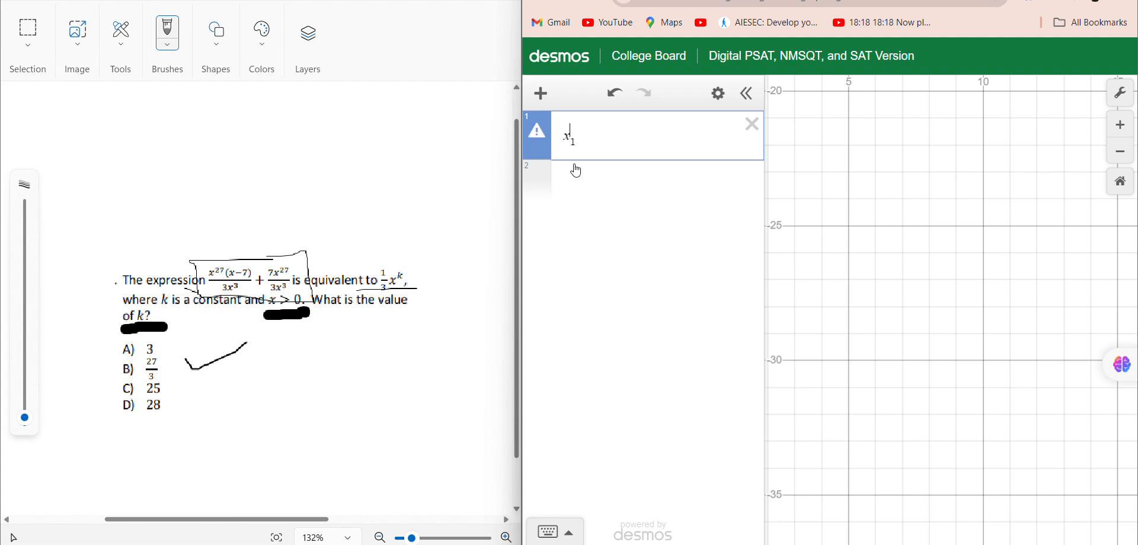
pyautogui.write('27}·')
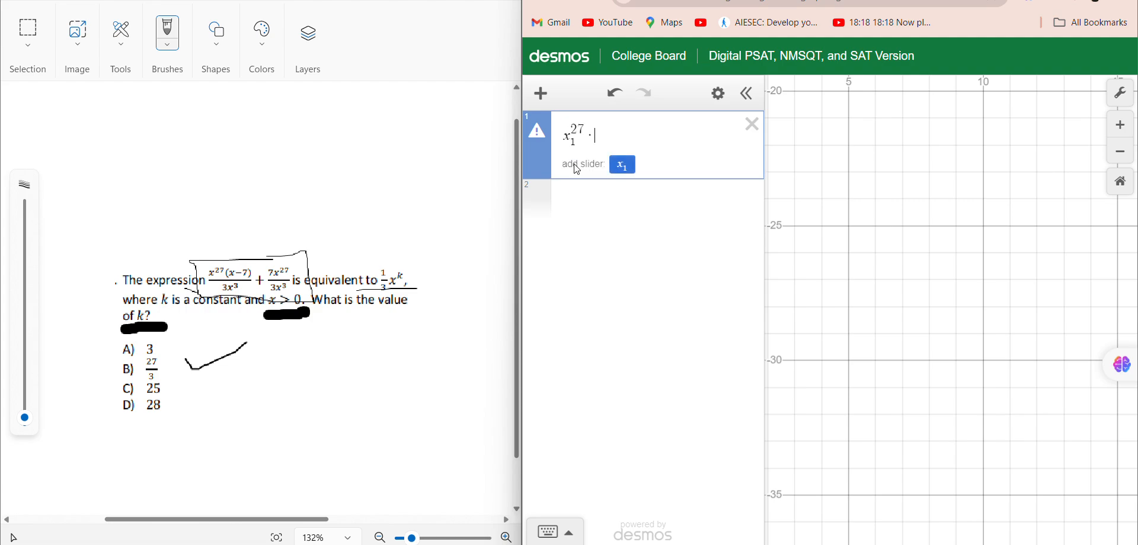
pyautogui.write('(')
pyautogui.write('x-7')
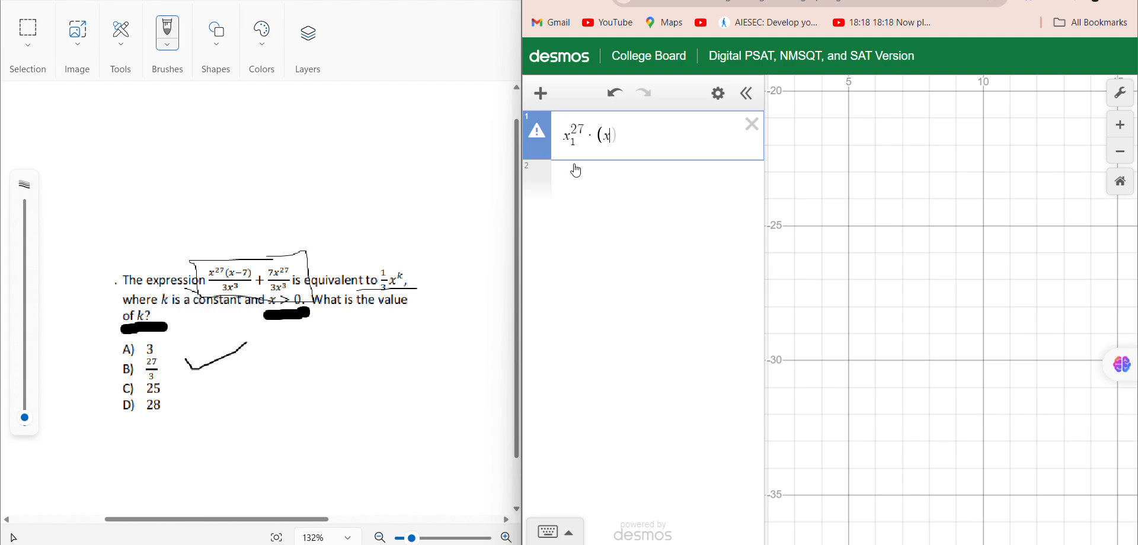
pyautogui.write(')')
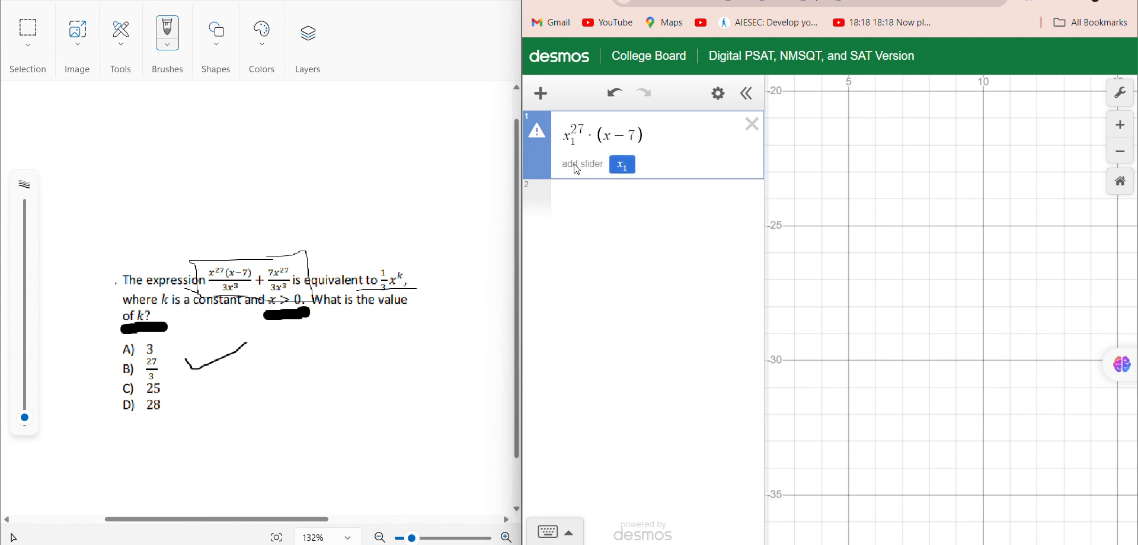
pyautogui.write('1')
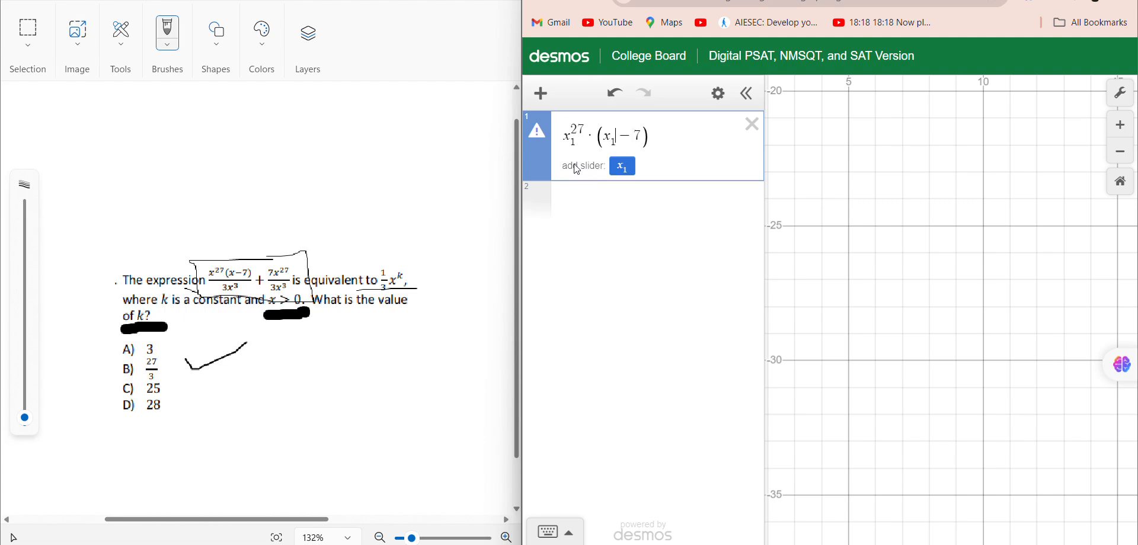
# Multiply the power of x₁ by the factor (x₁ − 7), including the subscript 1 on its x.
pyautogui.press('Right')
pyautogui.press('Right')
pyautogui.press('Right')
# Place the factor (x₁ − 7) over the denominator 3x₁^3.
pyautogui.write('/')
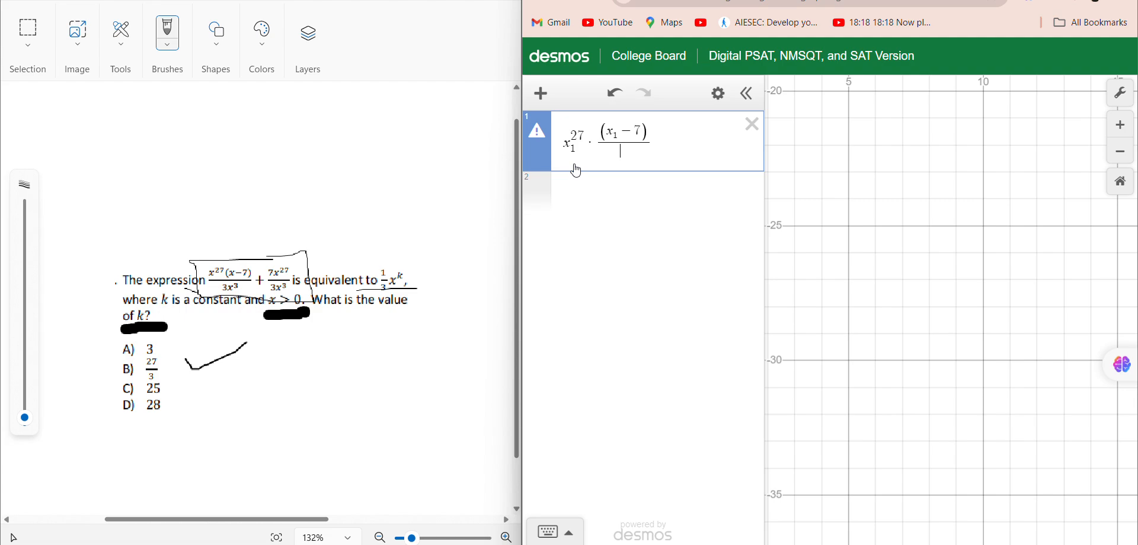
pyautogui.write('3x')
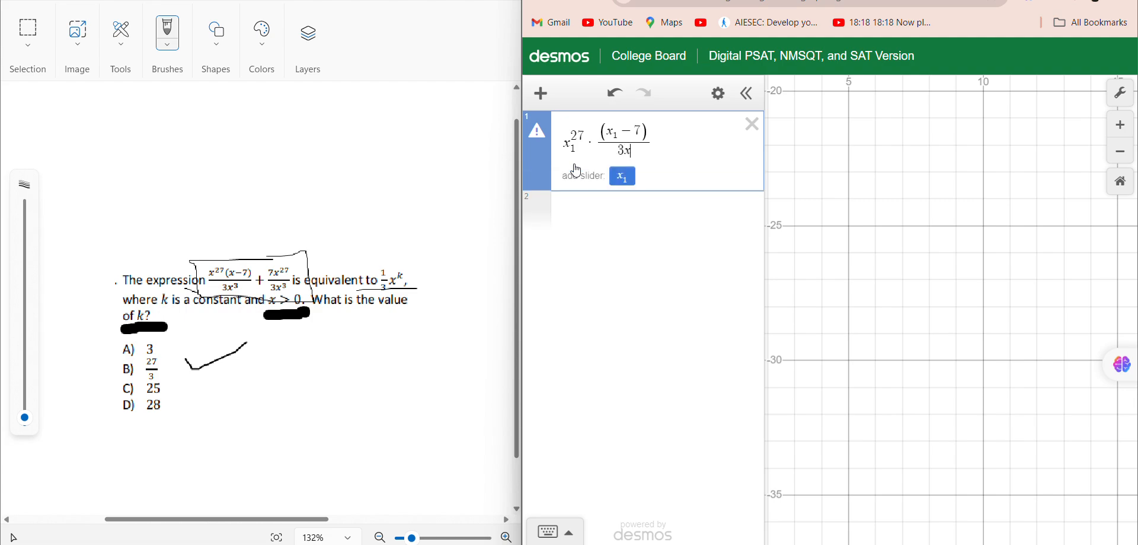
pyautogui.write('^3')
pyautogui.press('Right')
pyautogui.press('Right')
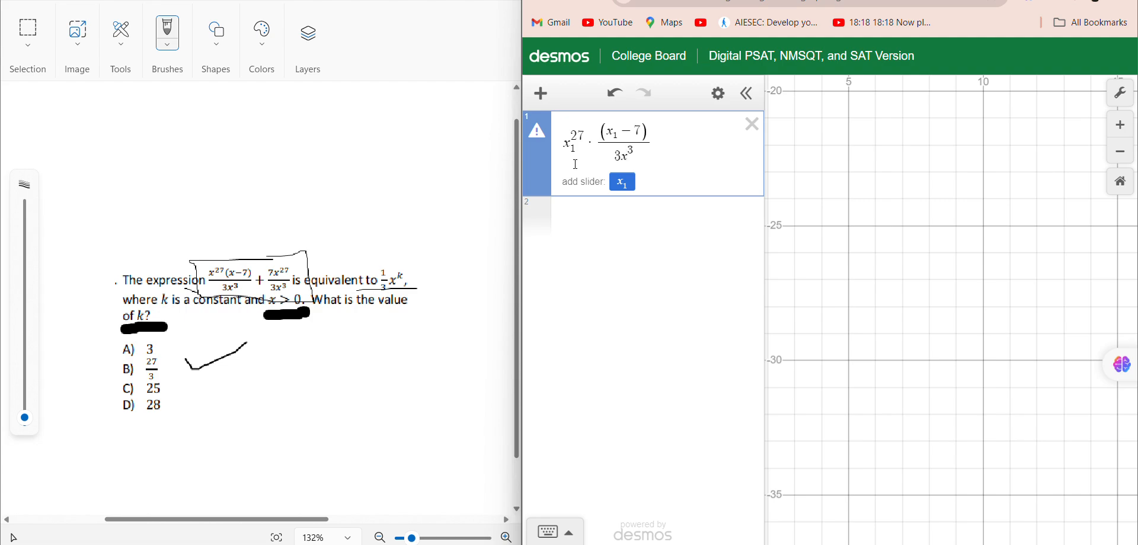
pyautogui.write('_1')
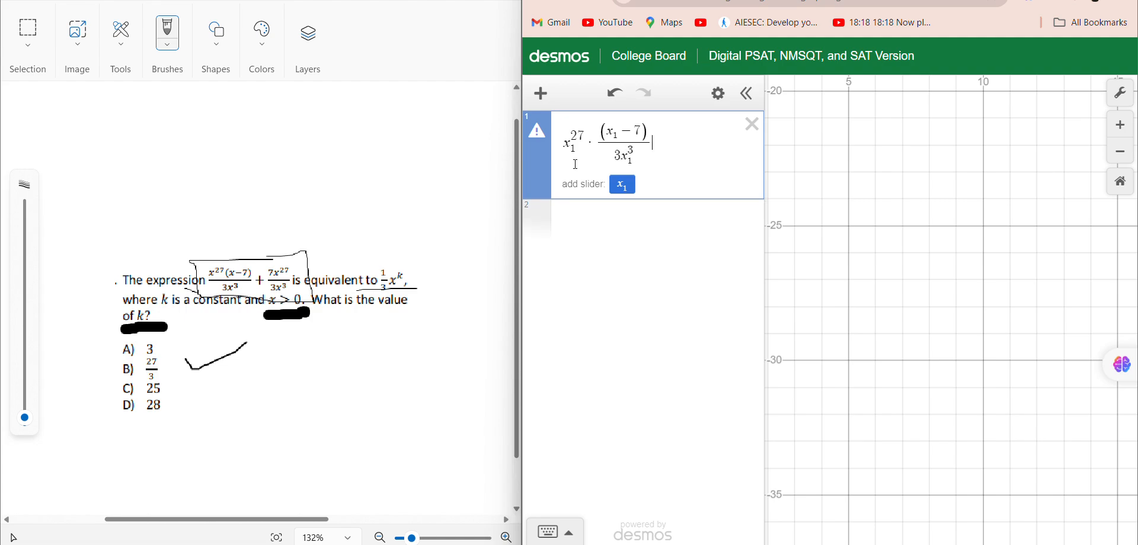
pyautogui.write('+')
pyautogui.write('/')
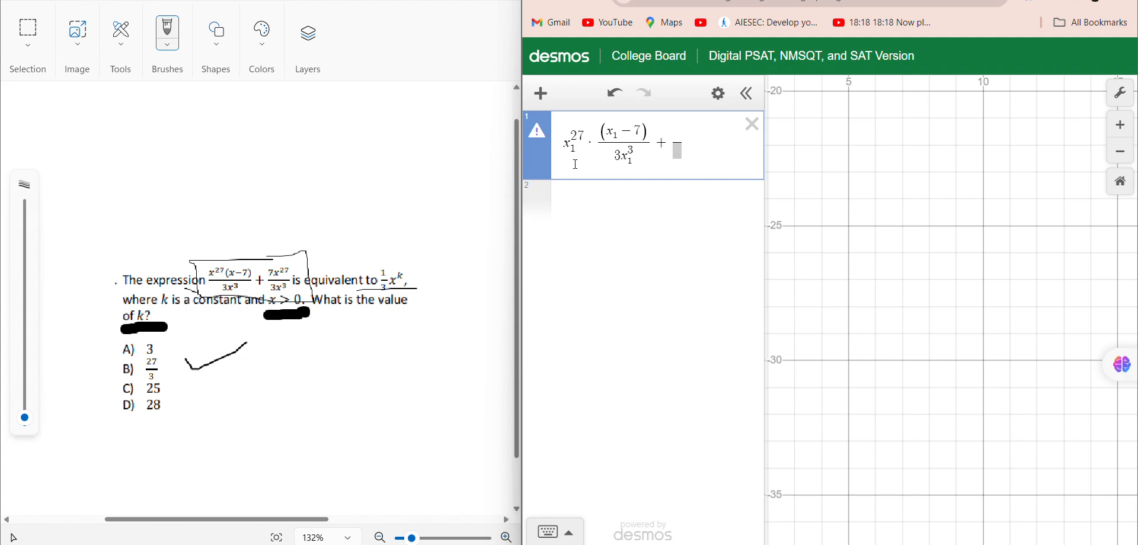
pyautogui.write('7x_1^')
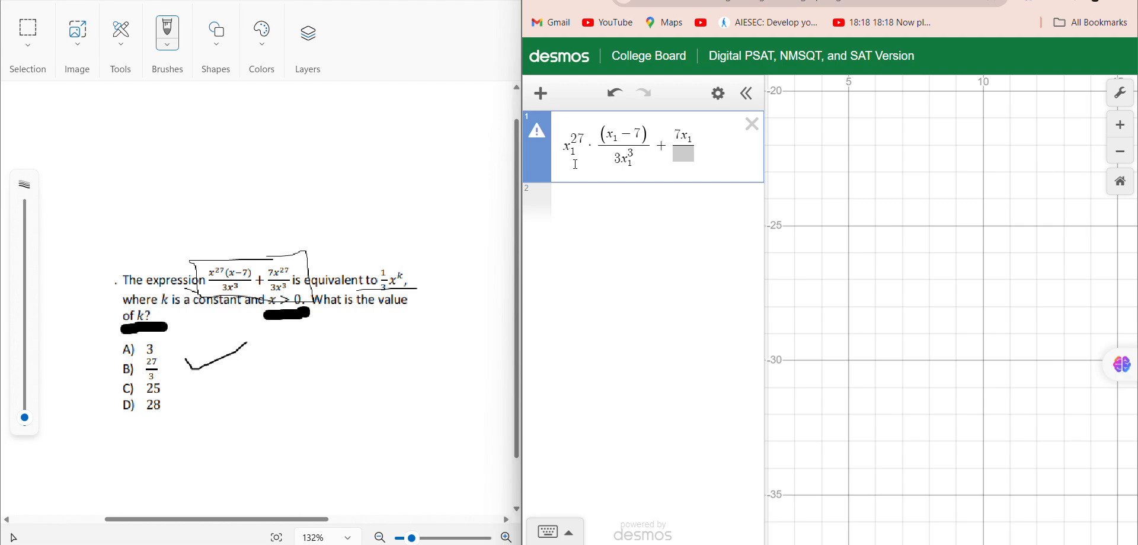
pyautogui.write('27')
# Add the fraction 7x₁^27 / 3x₁^3 and complete the regression with ~ 1/3 x₁^k.
pyautogui.press('Down')
pyautogui.write('3x')
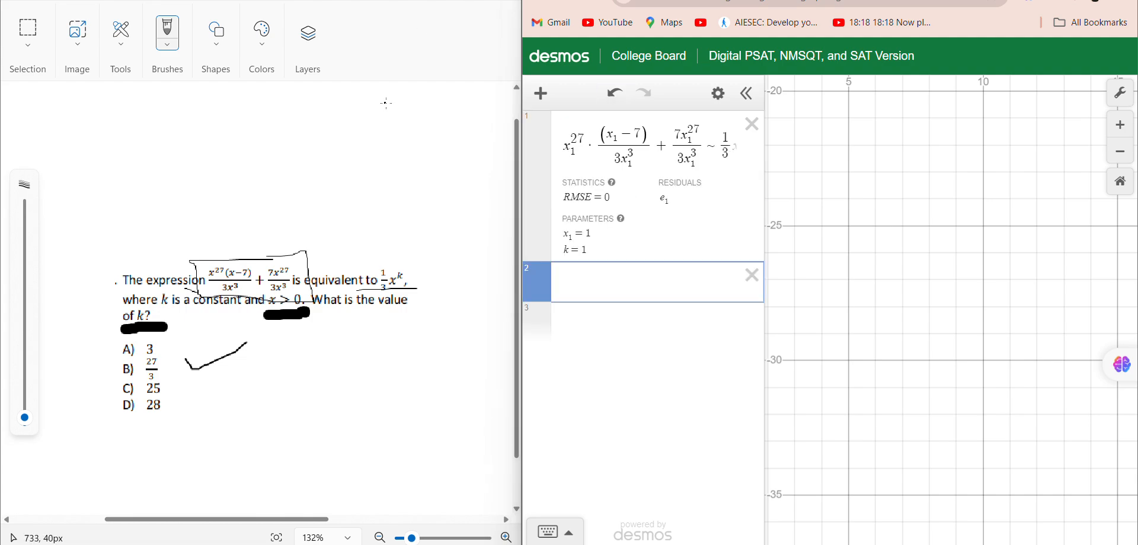
# Examine the tilde and the right-hand term of the regression in the first expression.
pyautogui.click(699, 153)
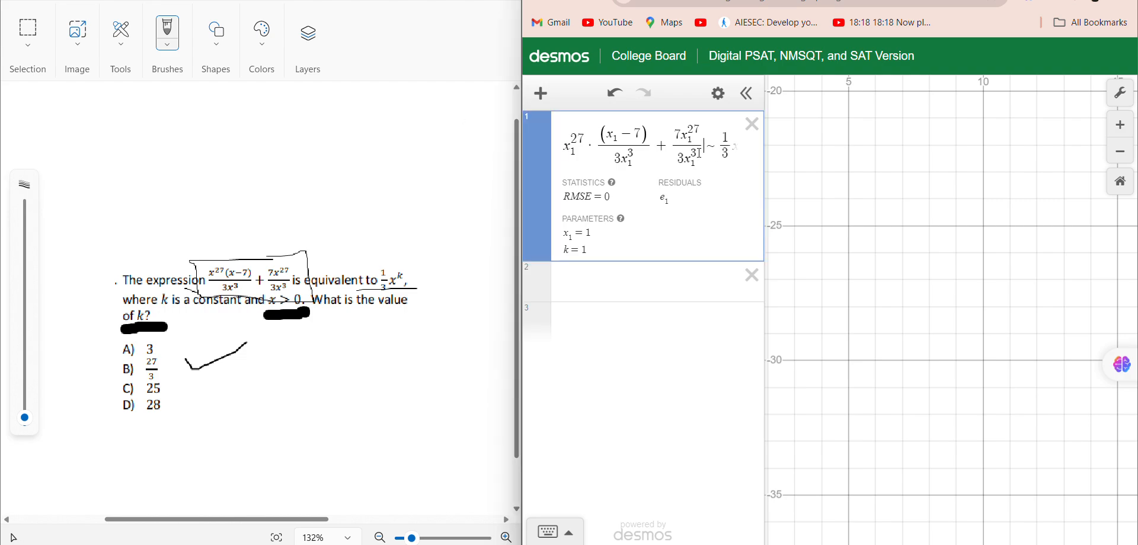
pyautogui.press('Right')
pyautogui.press('Right')
pyautogui.press('Right')
pyautogui.press('Right')
pyautogui.press('Right')
pyautogui.press('Right')
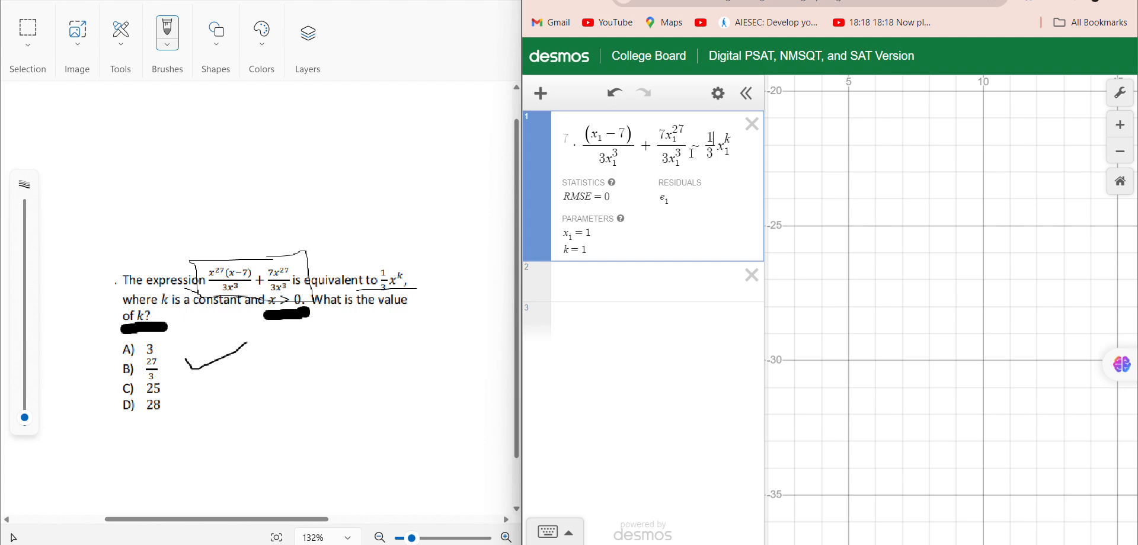
pyautogui.doubleClick(691, 148)
pyautogui.click(699, 188)
# Define x as the list [2] in the expression below the regression.
pyautogui.click(586, 273)
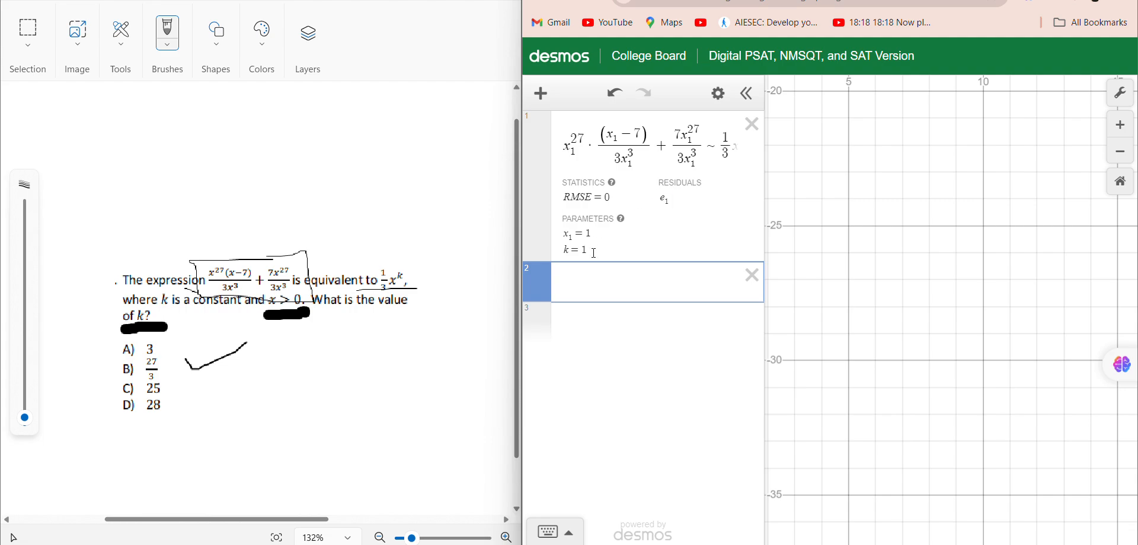
pyautogui.write('x=[')
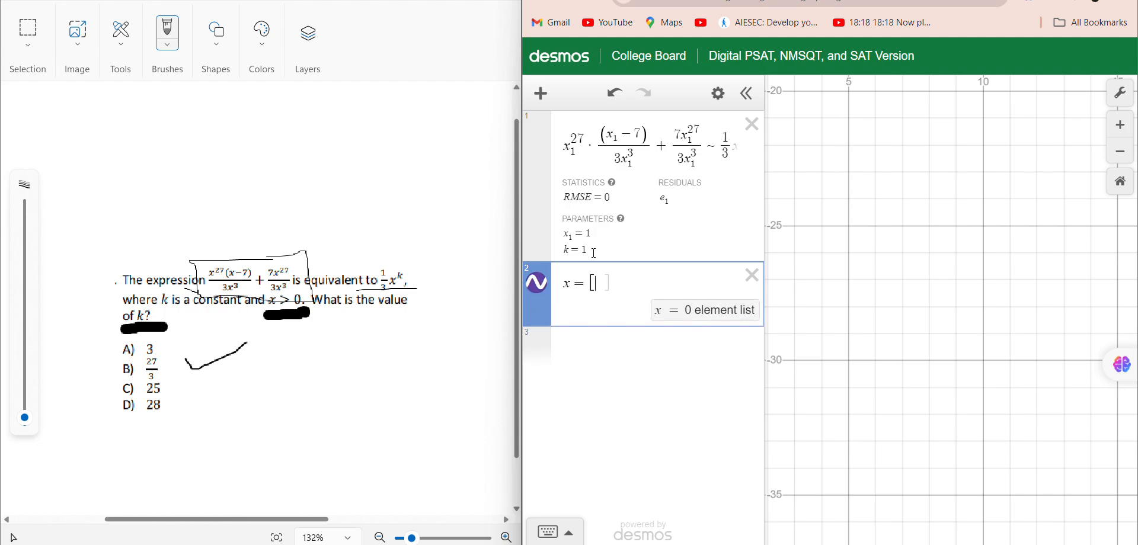
pyautogui.write('1')
pyautogui.press('BackSpace')
pyautogui.write('2')
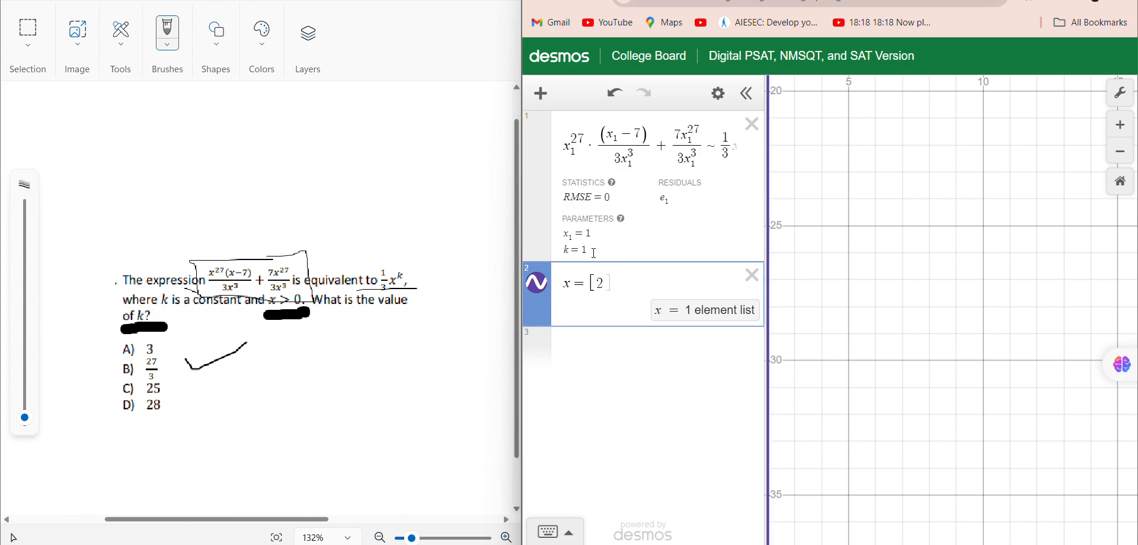
pyautogui.write(']')
pyautogui.press('Return')
pyautogui.press('Up')
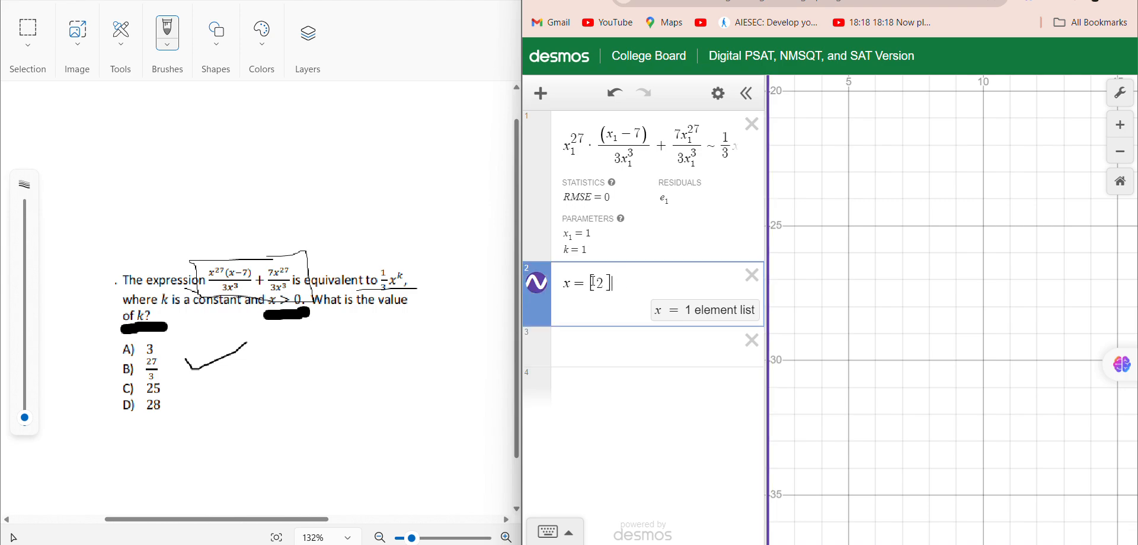
# Clear the list's value and redefine the second expression as x₁ = [2].
pyautogui.press('BackSpace')
pyautogui.press('BackSpace')
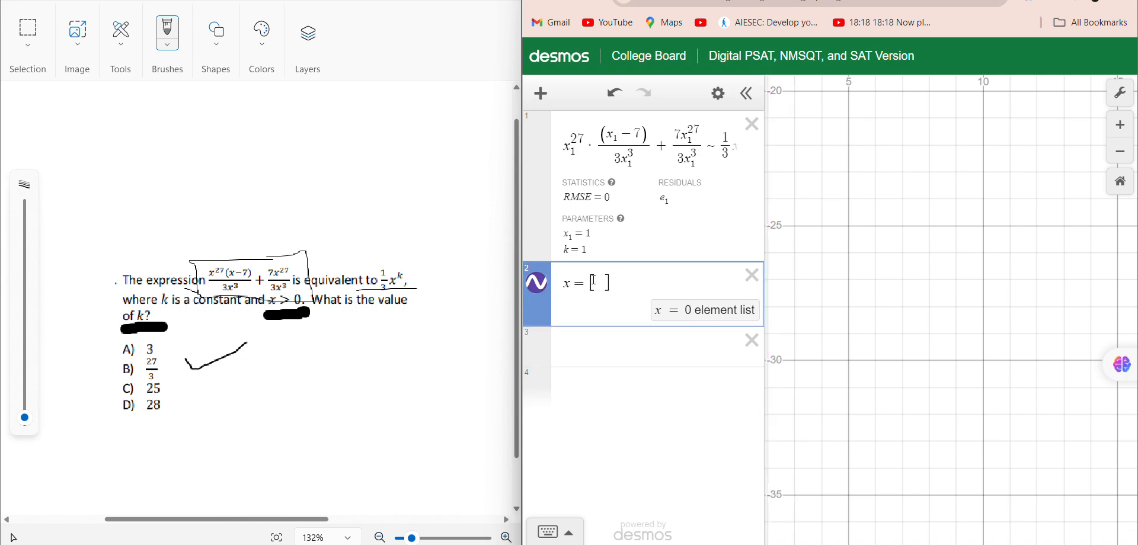
pyautogui.click(657, 129)
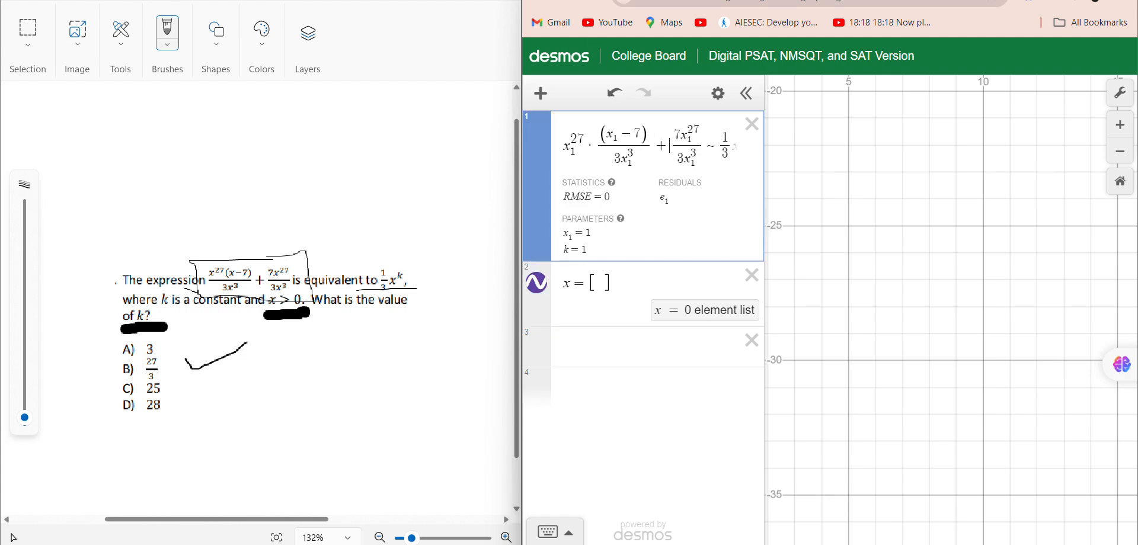
pyautogui.hotkey('ctrl', 'z')
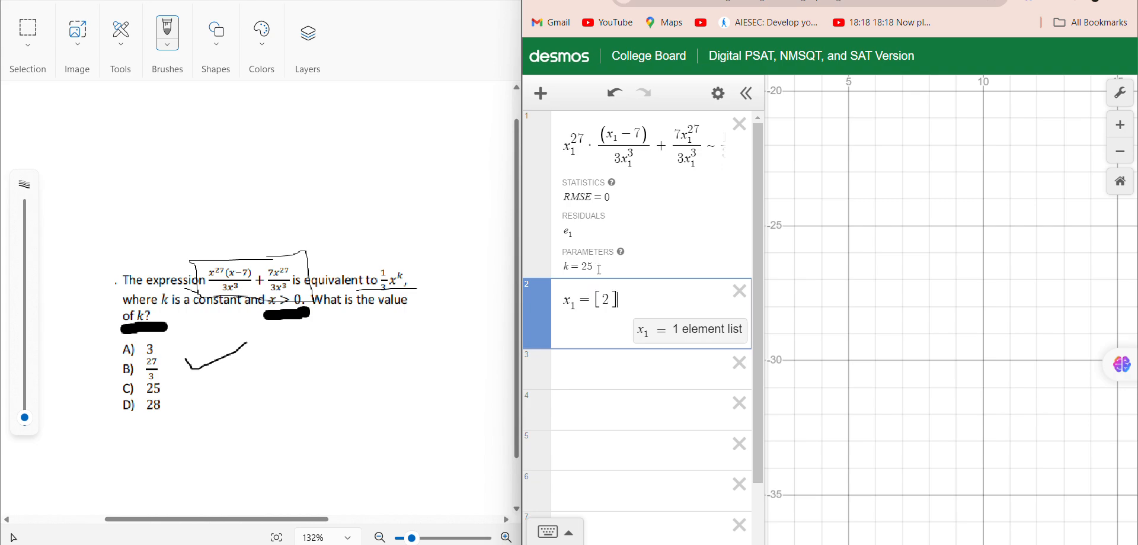
# Highlight the regression's value for k, and draw a check mark on answer choice C in the Paint question.
pyautogui.moveTo(595, 267); pyautogui.dragTo(581, 268)
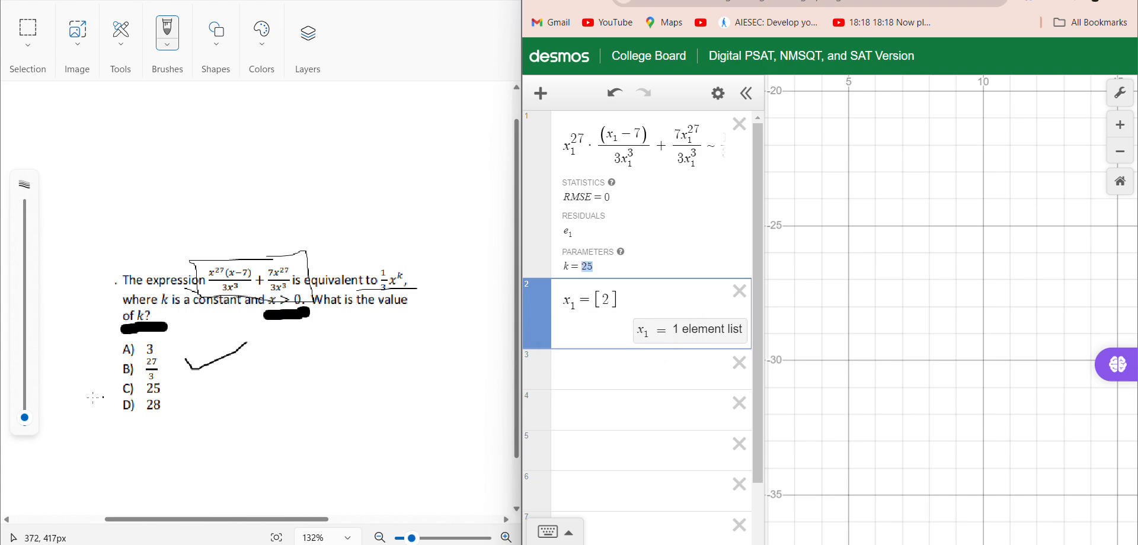
pyautogui.moveTo(113, 390); pyautogui.dragTo(201, 371)
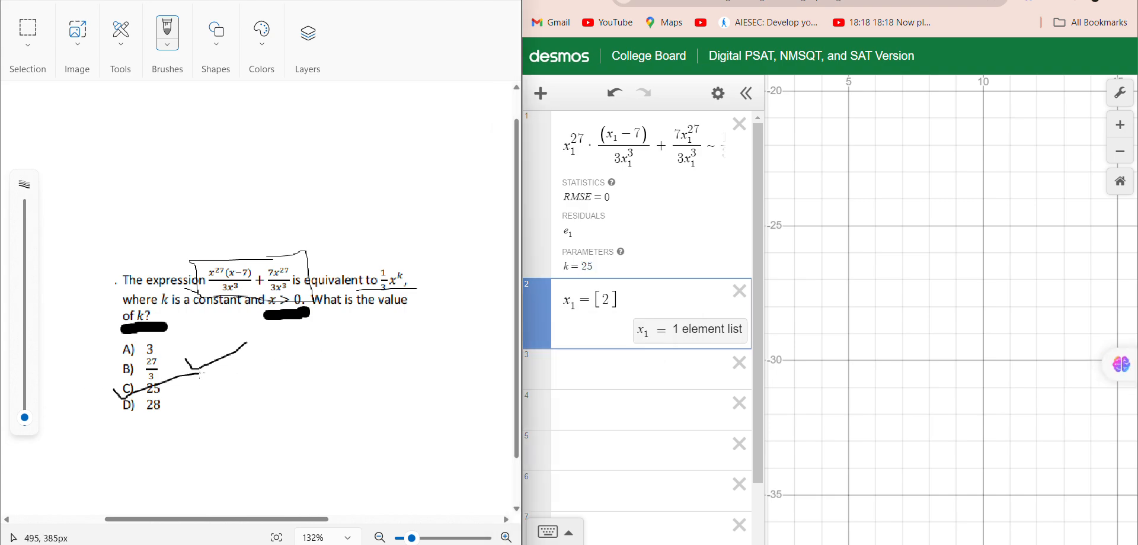
# Replace the value in the x₁ list in Desmos with 4, 6 and 7 in turn to test the regression.
pyautogui.click(612, 301)
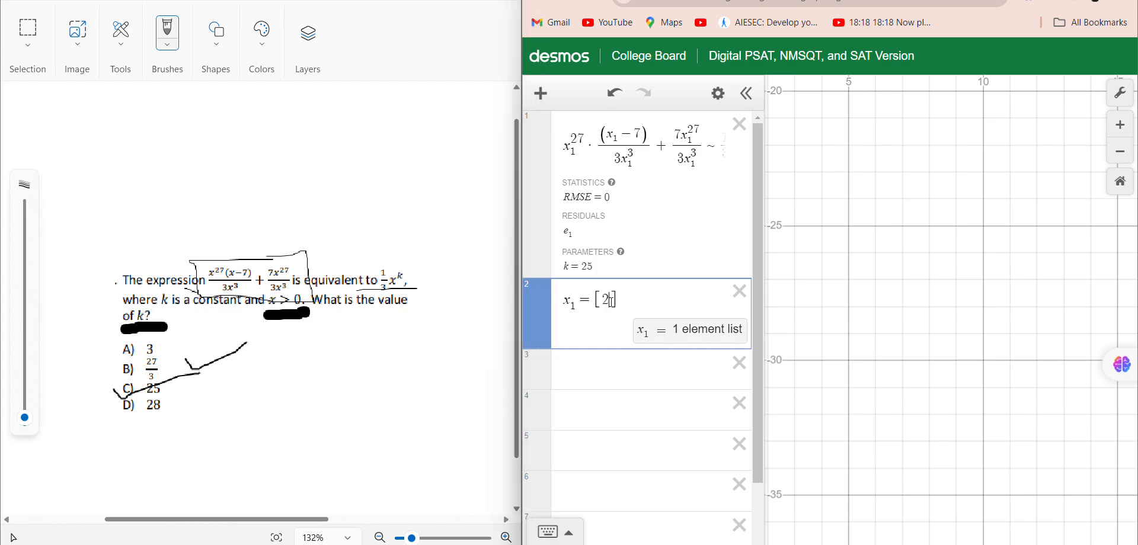
pyautogui.press('BackSpace')
pyautogui.write('4')
pyautogui.press('BackSpace')
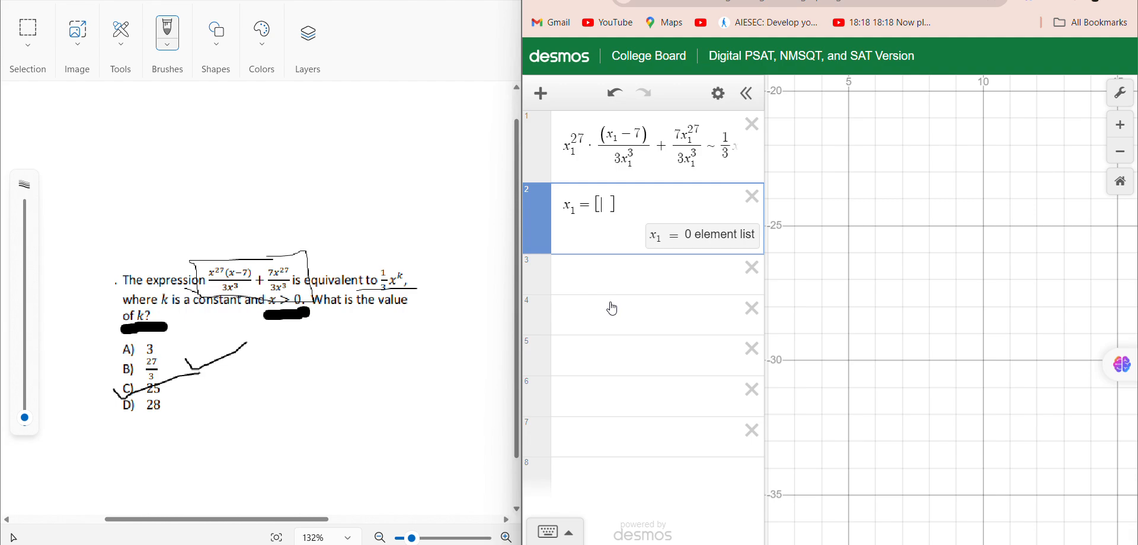
pyautogui.write('6')
pyautogui.press('BackSpace')
pyautogui.write('7')
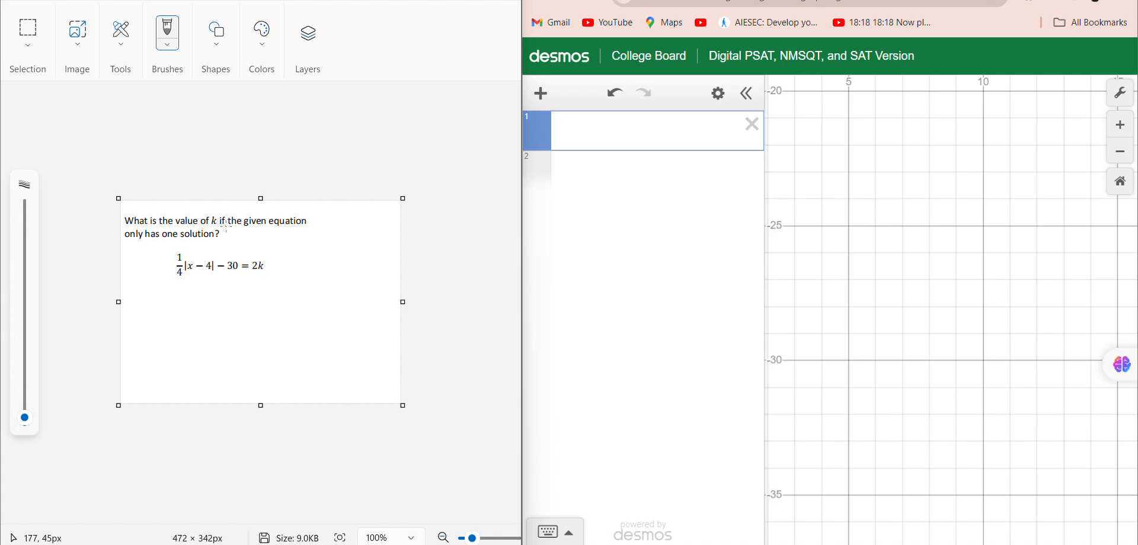
# Underline "the given equation" and "has one solution" in the Paint question, and draw brackets around the equation.
pyautogui.moveTo(225, 225); pyautogui.dragTo(310, 230)
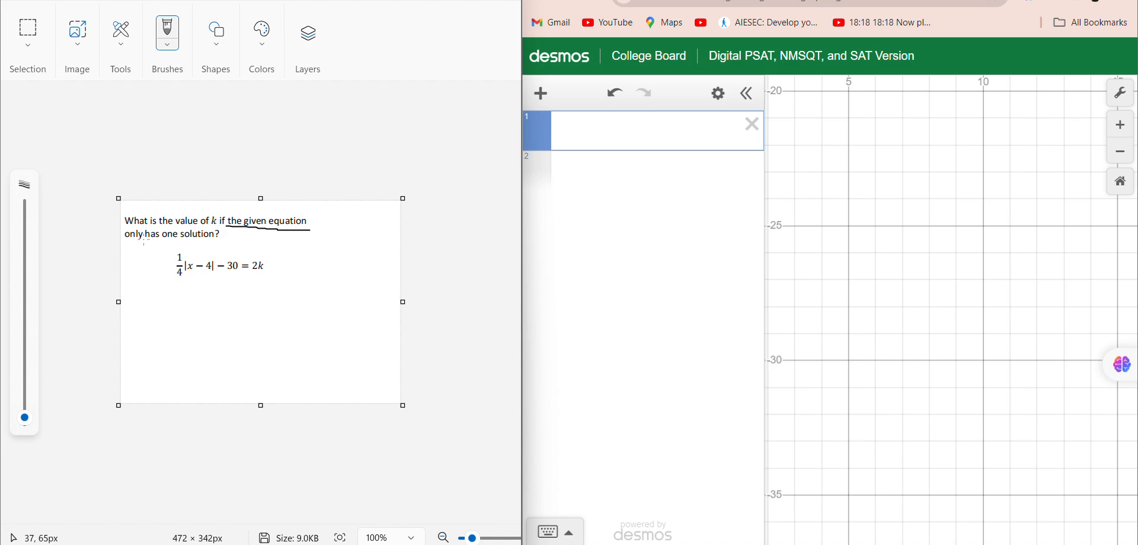
pyautogui.moveTo(144, 239)
pyautogui.mouseDown()
pyautogui.moveTo(286, 247)
pyautogui.moveTo(261, 292)
pyautogui.mouseUp()
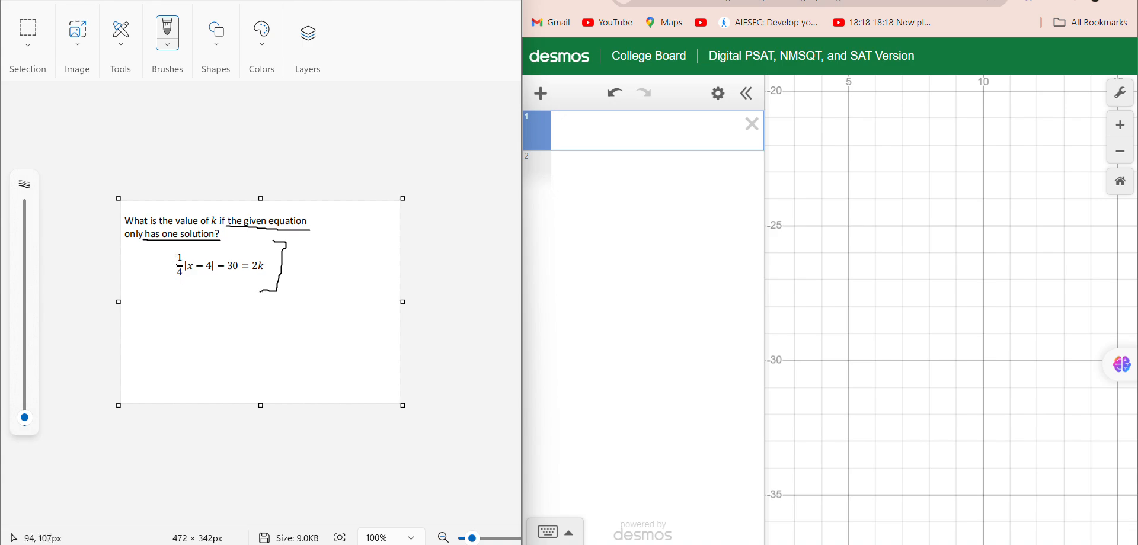
pyautogui.moveTo(176, 248)
pyautogui.mouseDown()
pyautogui.moveTo(149, 308)
pyautogui.moveTo(167, 308)
pyautogui.mouseUp()
# Switch to Desmos and graph the equation's left side as y = 1/4|x − 4| − 30 in the first expression.
pyautogui.click(628, 135)
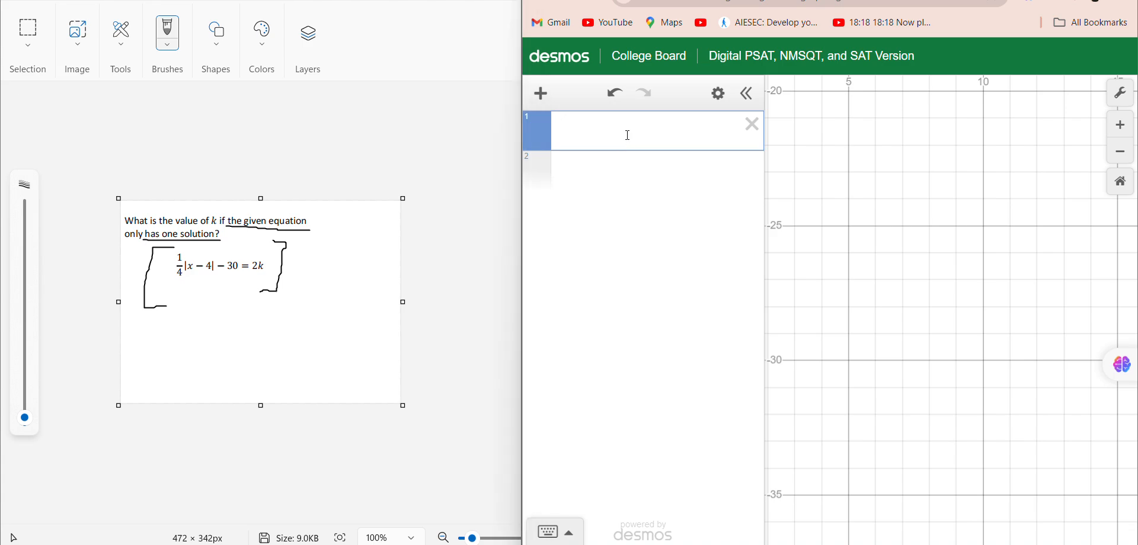
pyautogui.write('y=1/2')
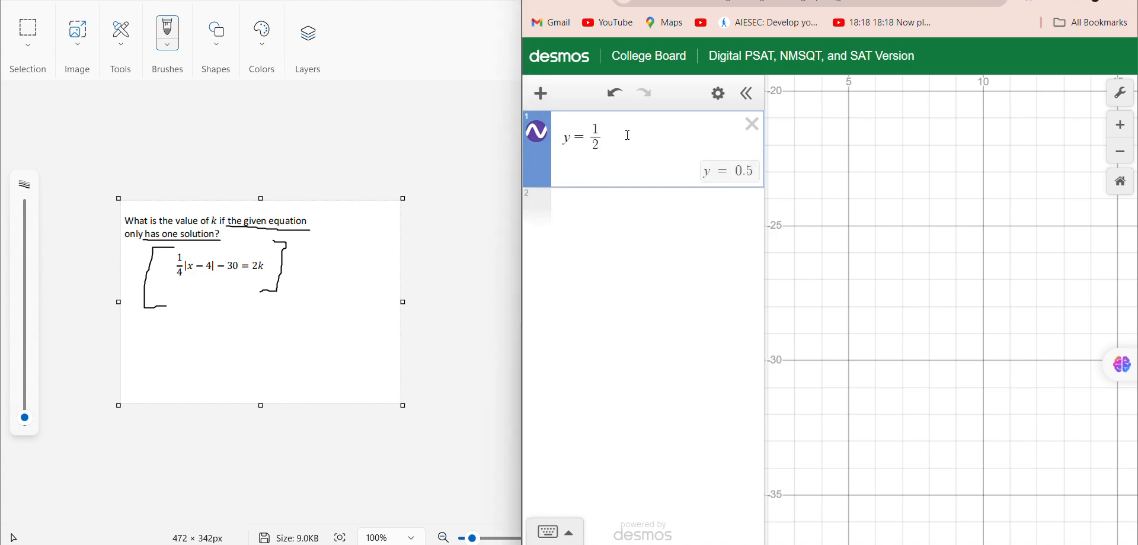
pyautogui.press('BackSpace')
pyautogui.write('4')
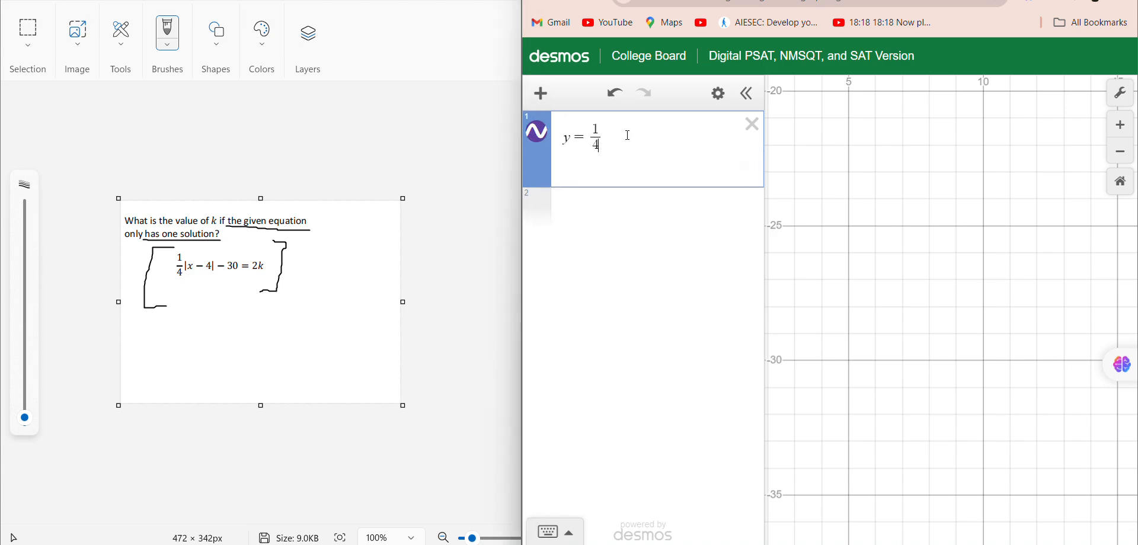
pyautogui.write('|x-4\\')
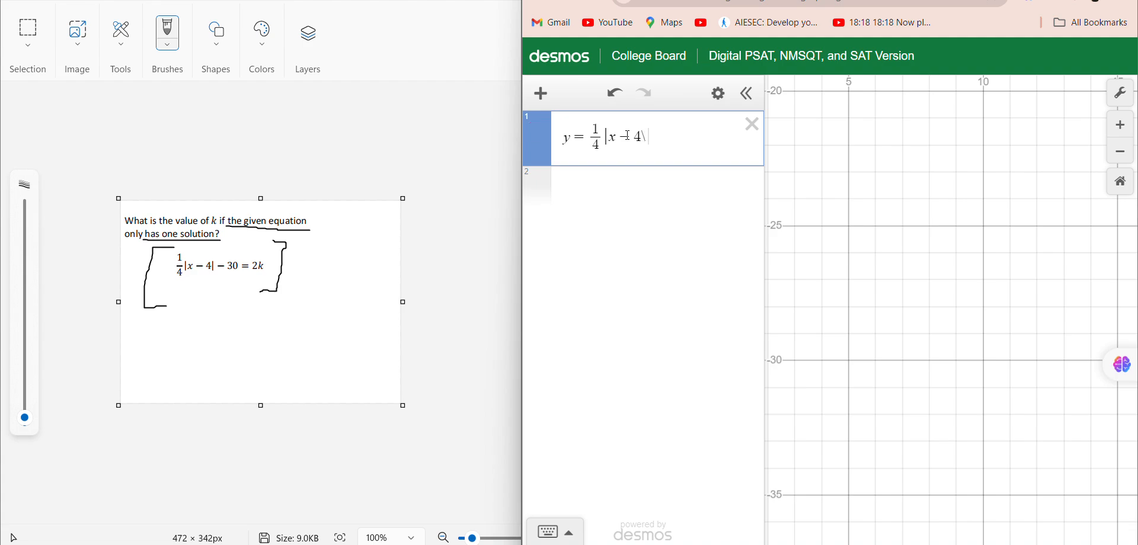
pyautogui.press('BackSpace')
pyautogui.write('-30')
pyautogui.press('Return')
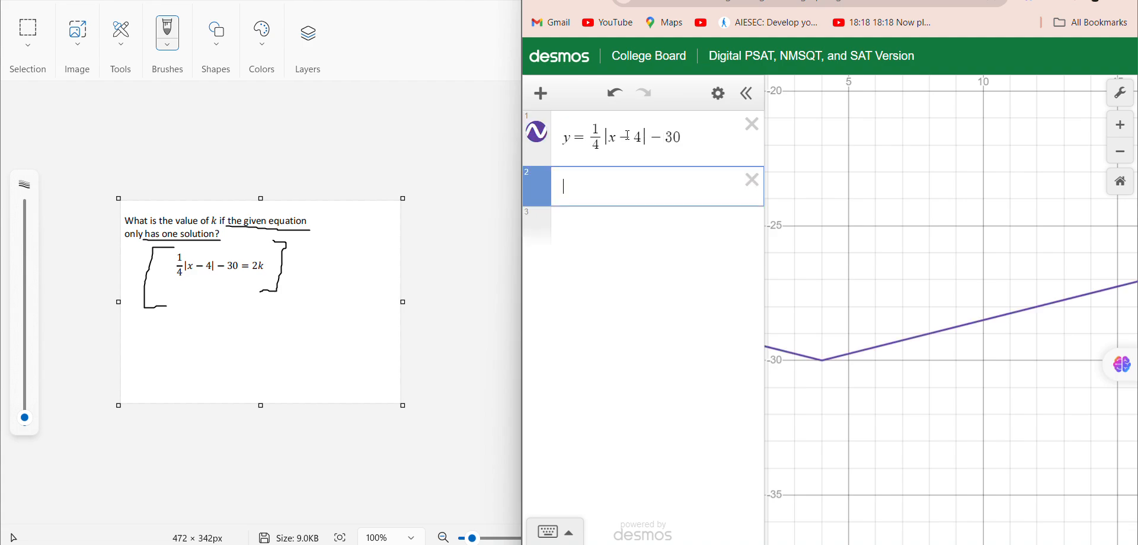
# Enter y = 2k as the second expression and inspect where its line crosses the absolute value graph.
pyautogui.write('y=2k')
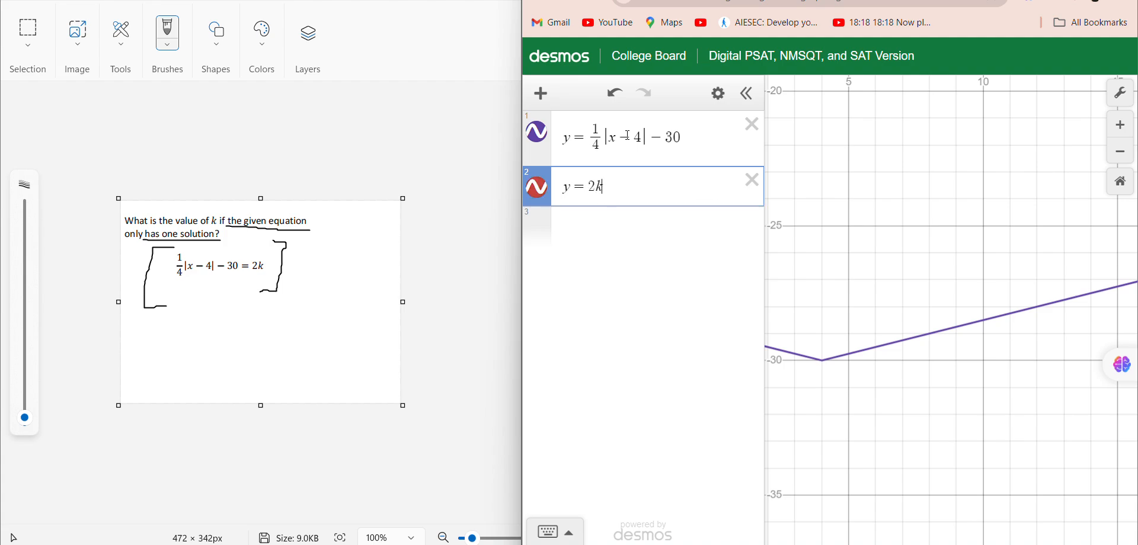
pyautogui.press('Return')
pyautogui.scroll(-10, 920, 259)
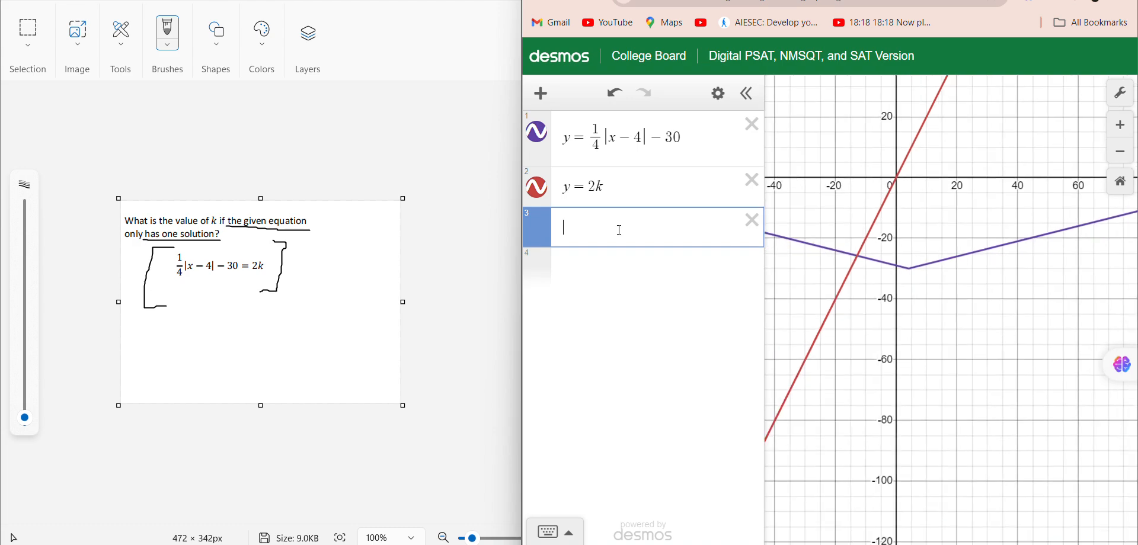
pyautogui.scroll(-3, 810, 276)
pyautogui.scroll(-2, 812, 280)
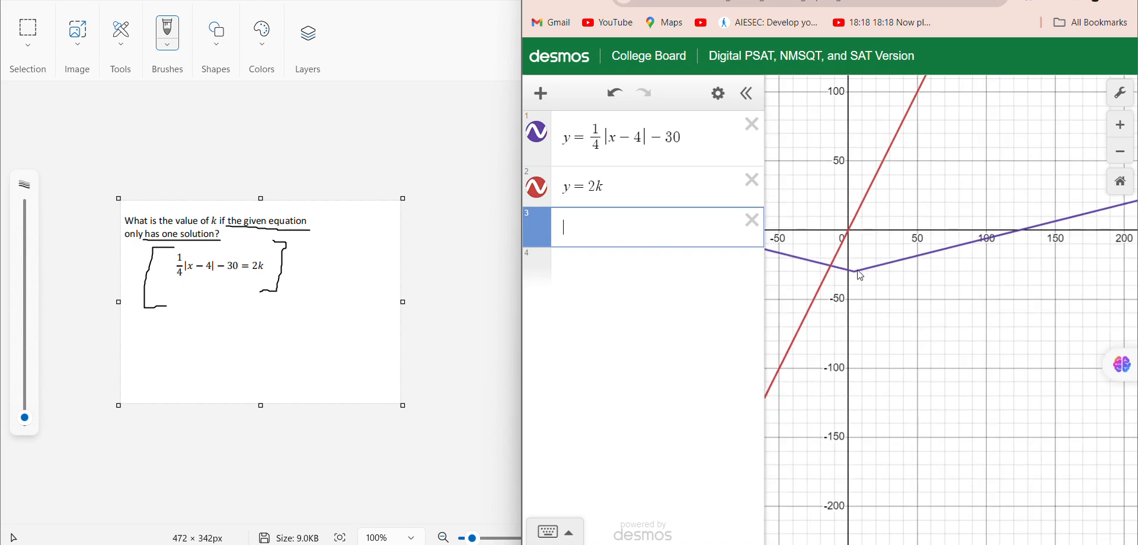
pyautogui.moveTo(856, 275); pyautogui.dragTo(850, 277)
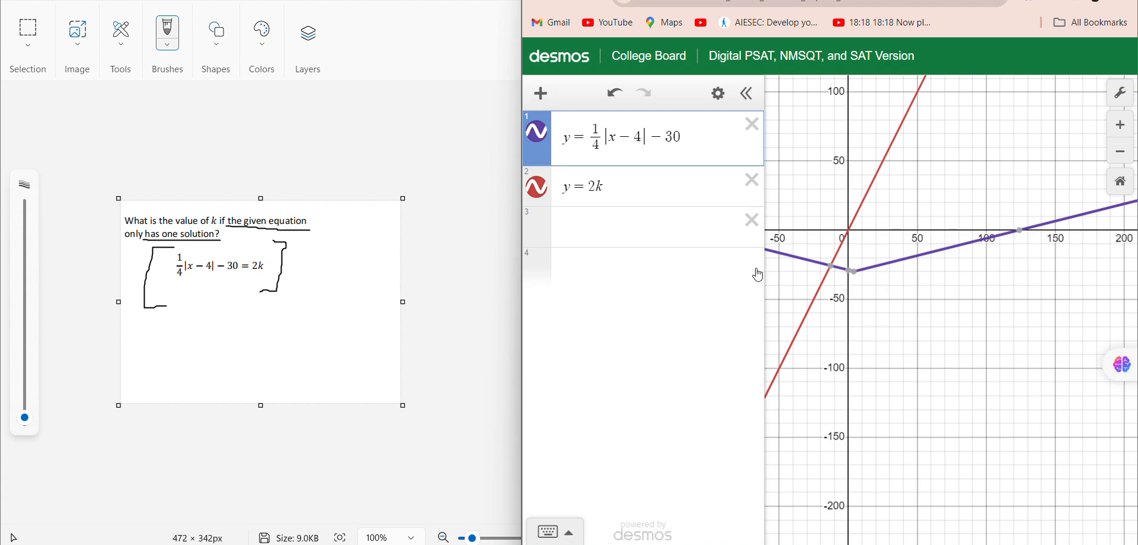
pyautogui.click(850, 274)
pyautogui.click(831, 266)
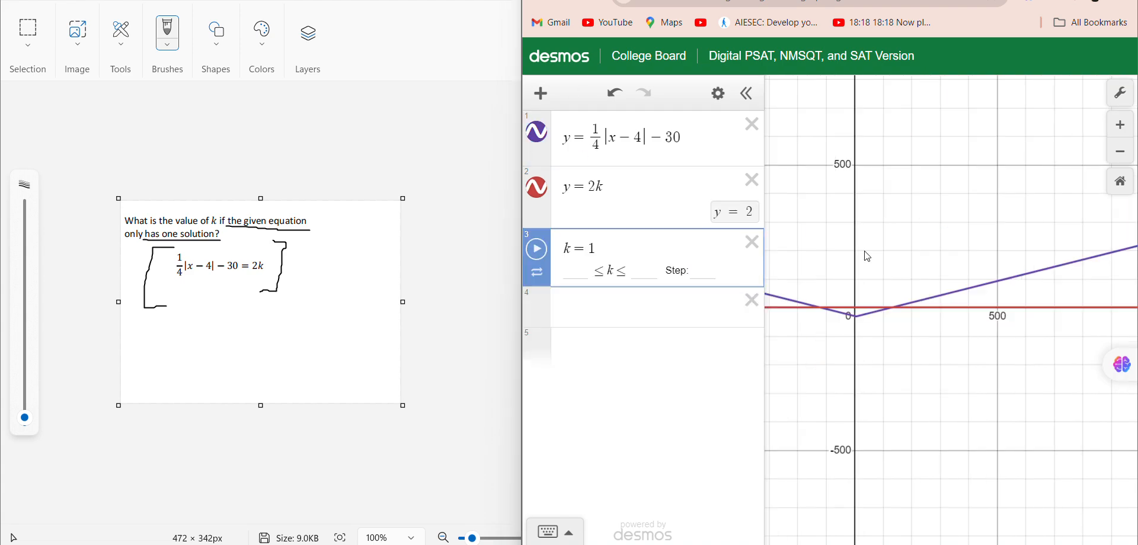
# Add a slider for k and move it through 2.3 and 4.5, ending at −10.
pyautogui.scroll(-4, 942, 299)
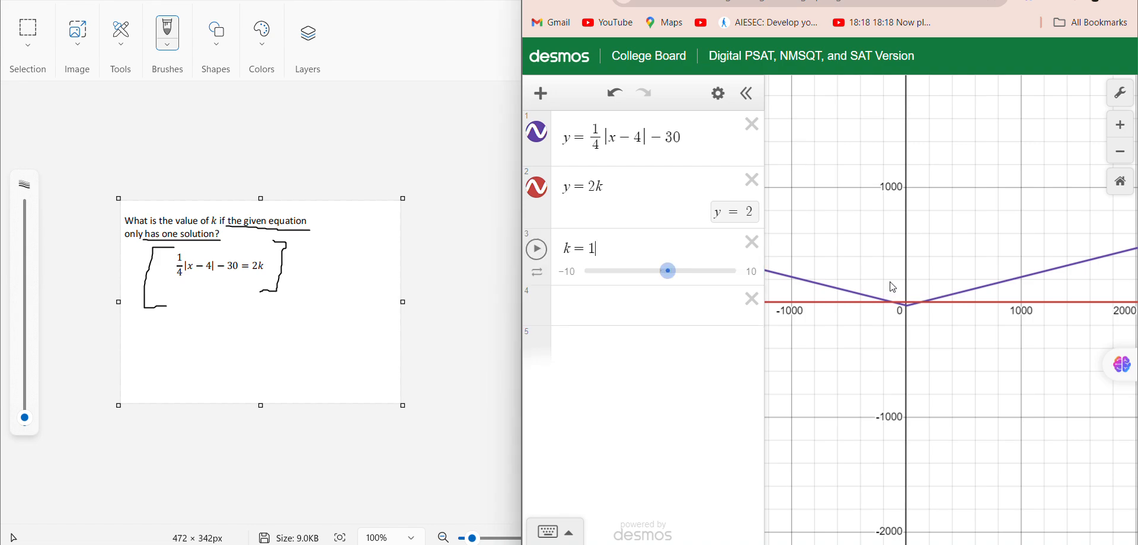
pyautogui.scroll(5, 899, 284)
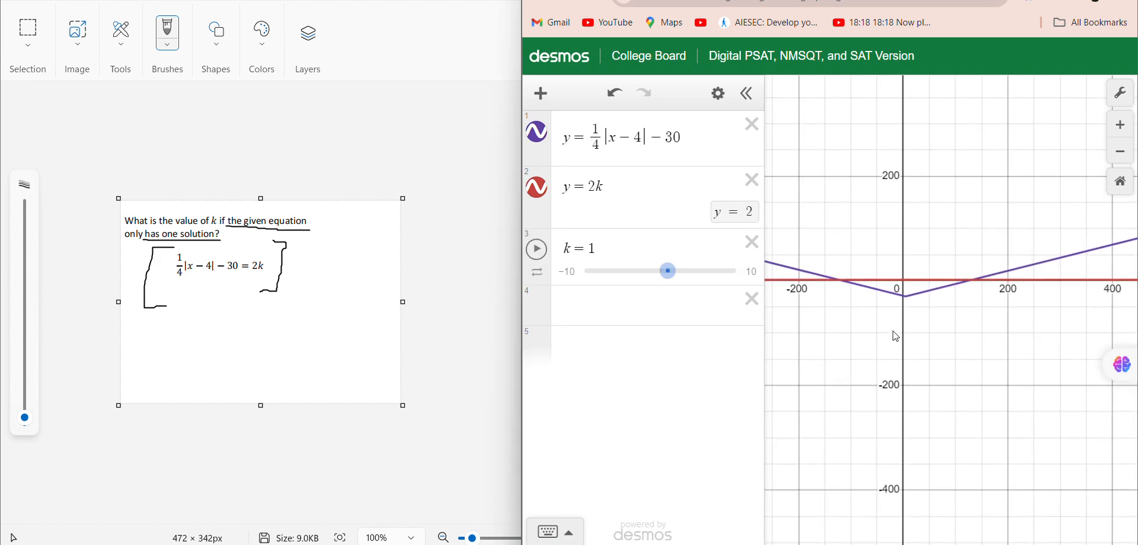
pyautogui.moveTo(667, 271); pyautogui.dragTo(678, 271)
pyautogui.scroll(2, 939, 362)
pyautogui.scroll(2, 935, 358)
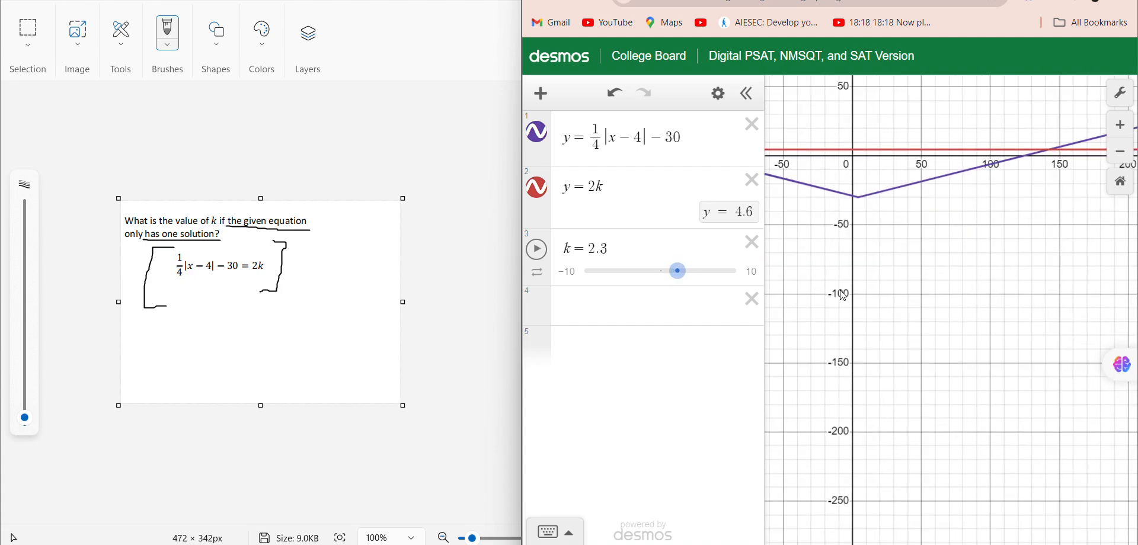
pyautogui.moveTo(840, 281); pyautogui.dragTo(885, 336)
pyautogui.moveTo(680, 283); pyautogui.dragTo(696, 283)
pyautogui.scroll(-3, 841, 290)
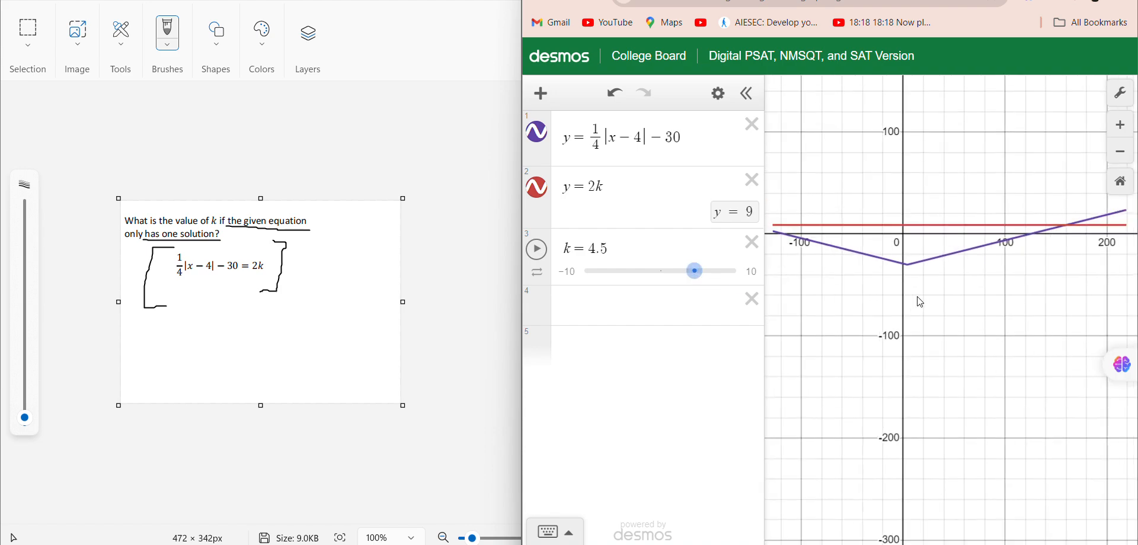
pyautogui.moveTo(832, 270); pyautogui.dragTo(834, 291)
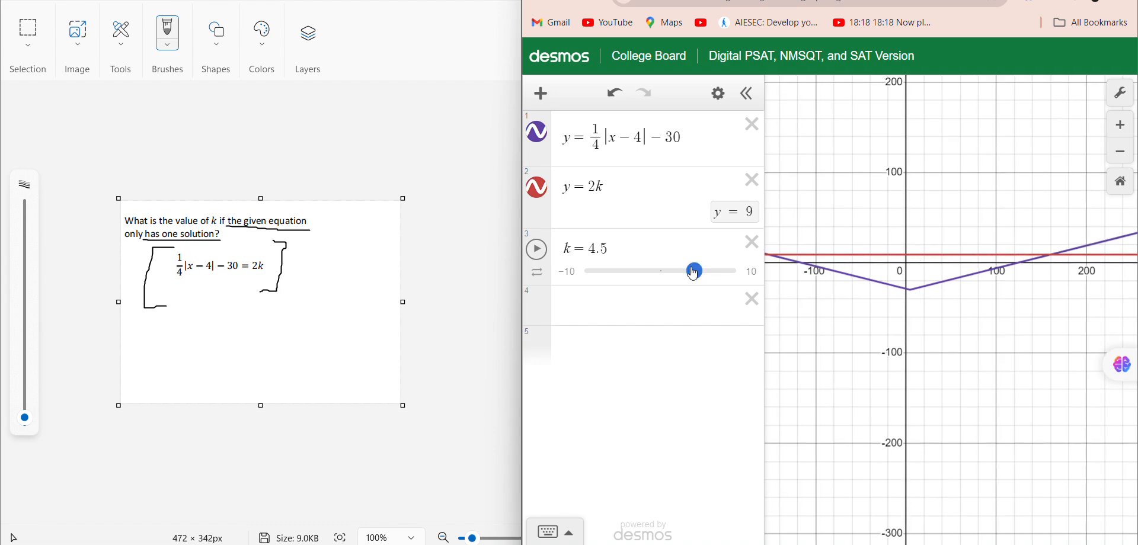
pyautogui.moveTo(695, 274); pyautogui.dragTo(573, 289)
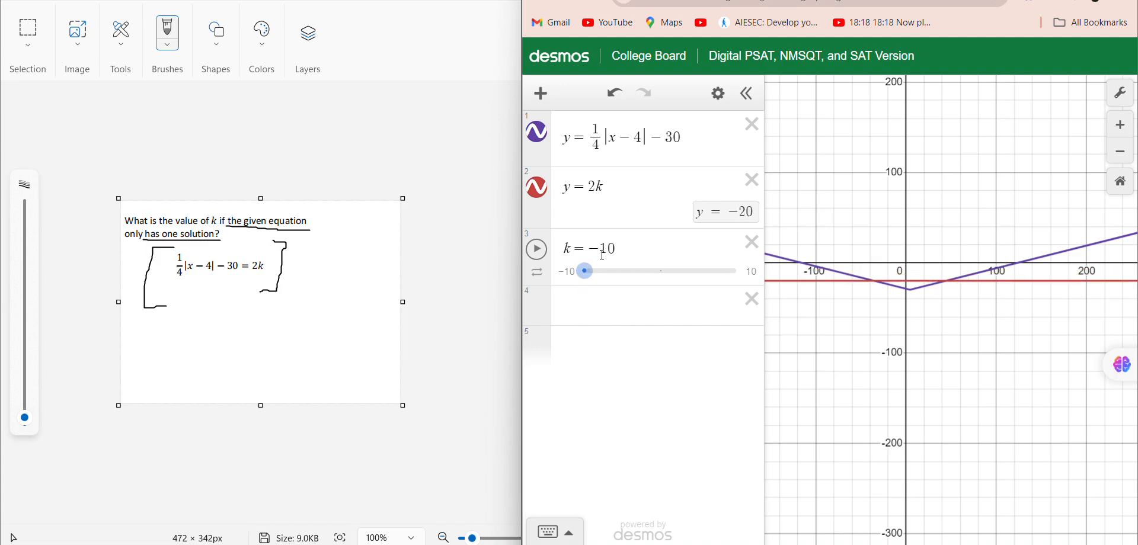
# Try to limit the k slider to the range from −10 to −20.
pyautogui.click(630, 249)
pyautogui.press('BackSpace')
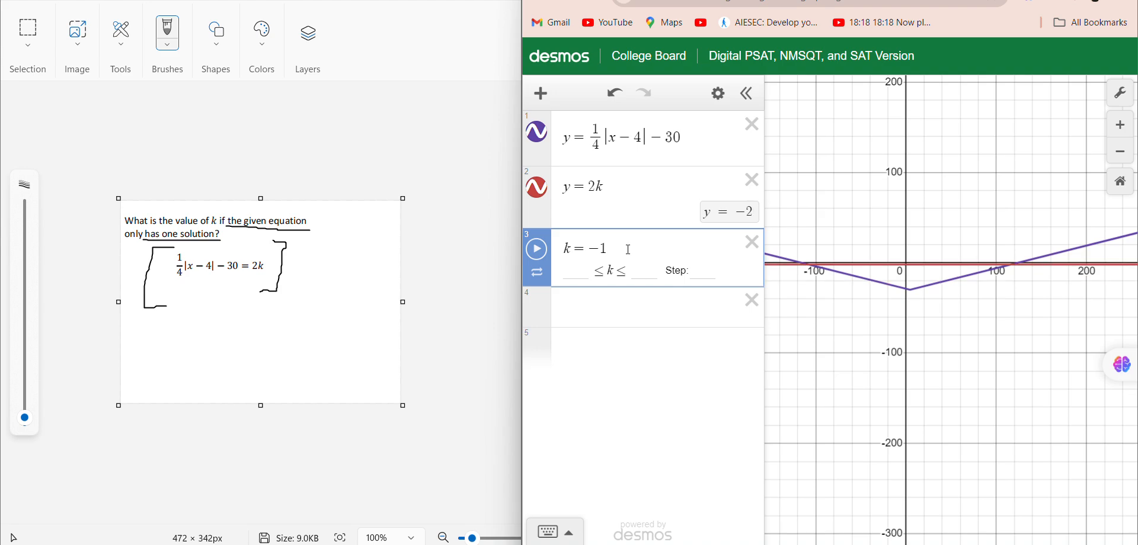
pyautogui.click(570, 276)
pyautogui.write('-10')
pyautogui.press('Tab')
pyautogui.press('Tab')
pyautogui.hotkey('shift', 'Tab')
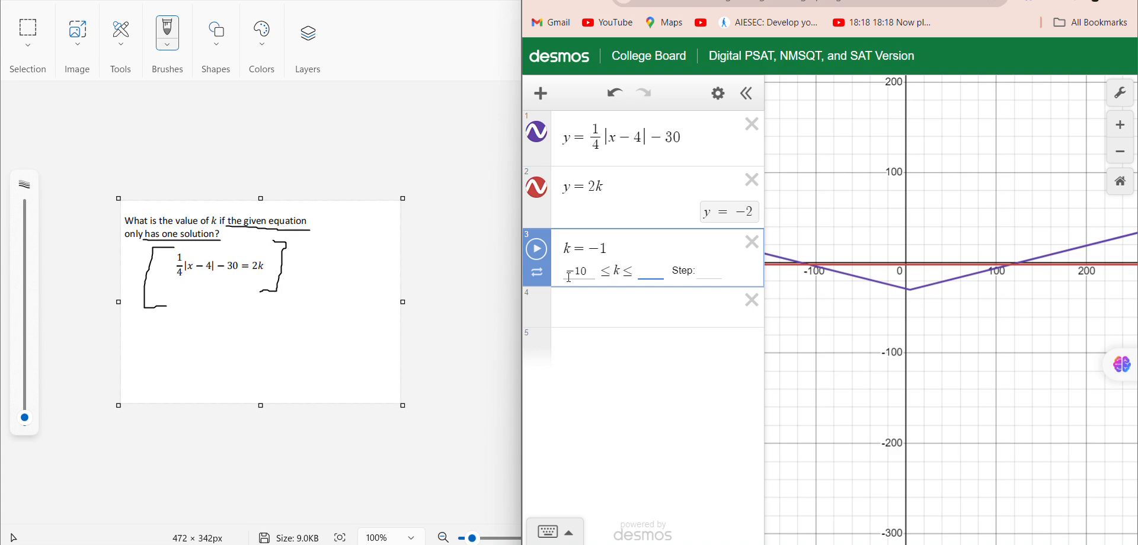
pyautogui.write('1')
pyautogui.press('BackSpace')
pyautogui.write('-1')
pyautogui.press('BackSpace')
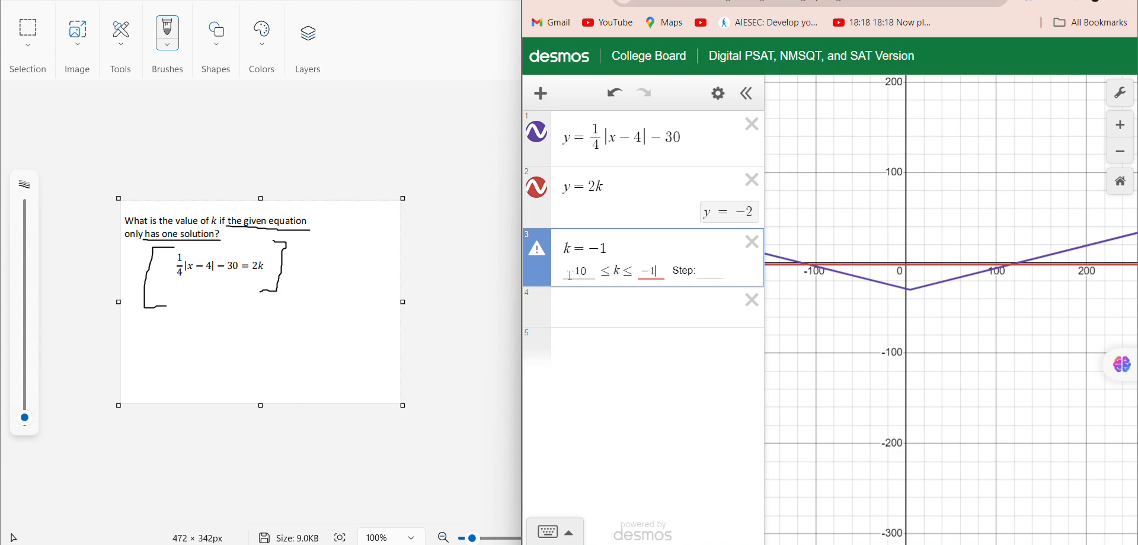
pyautogui.write('20')
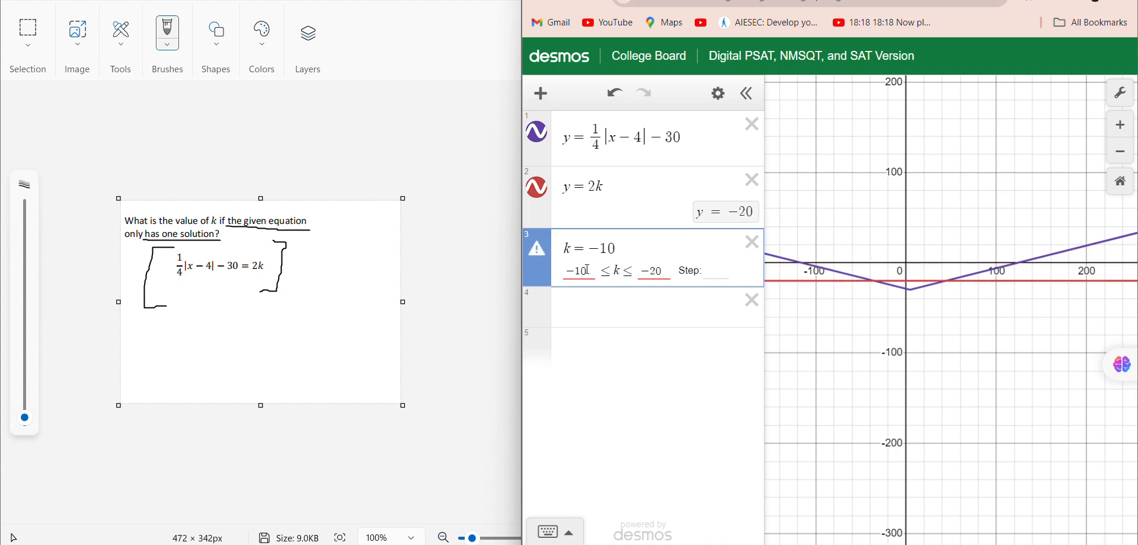
# Set k to −12 and try to move the slider below that value.
pyautogui.click(636, 246)
pyautogui.press('BackSpace')
pyautogui.write('2')
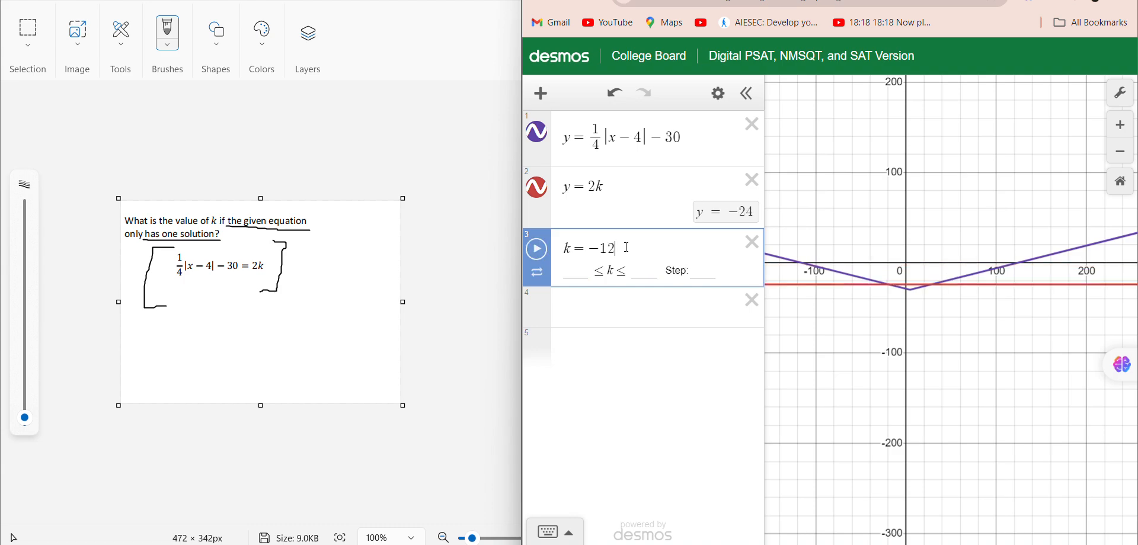
pyautogui.click(630, 293)
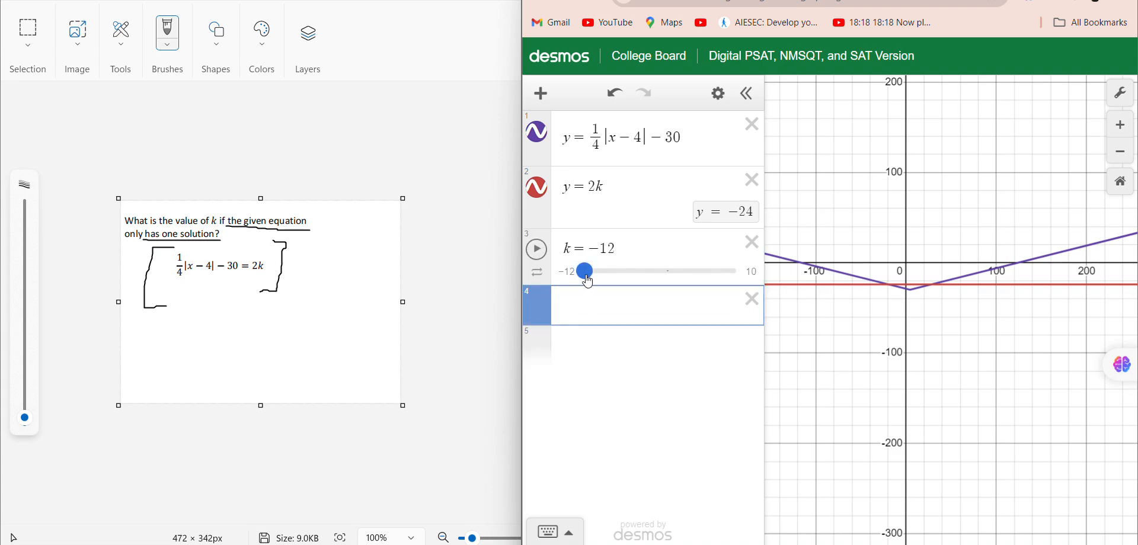
pyautogui.moveTo(587, 279); pyautogui.dragTo(578, 284)
# Test k at −15 and −14, and leave it set to −15.
pyautogui.click(619, 249)
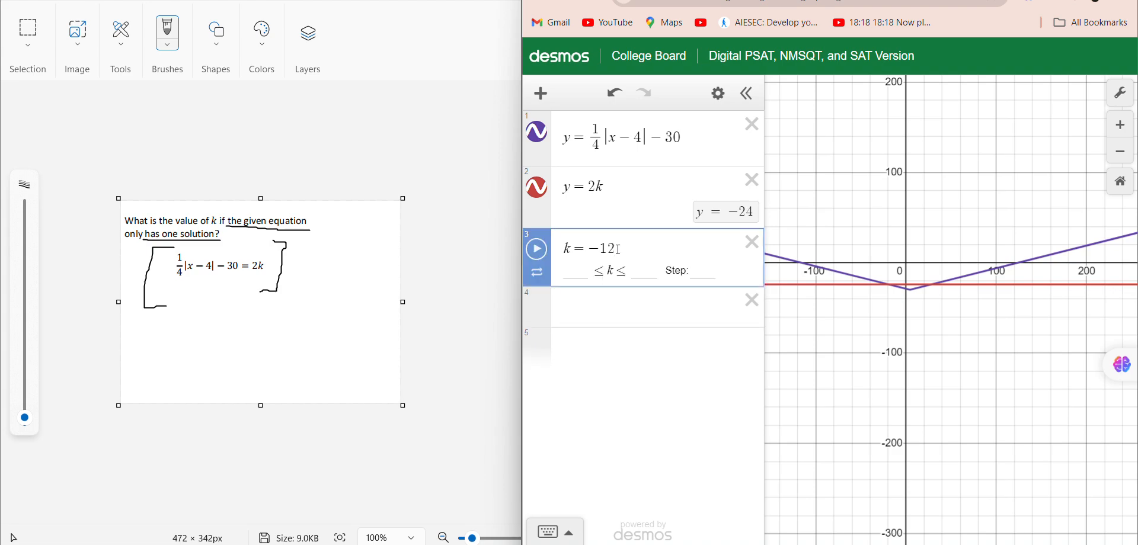
pyautogui.press('BackSpace')
pyautogui.write('2')
pyautogui.press('BackSpace')
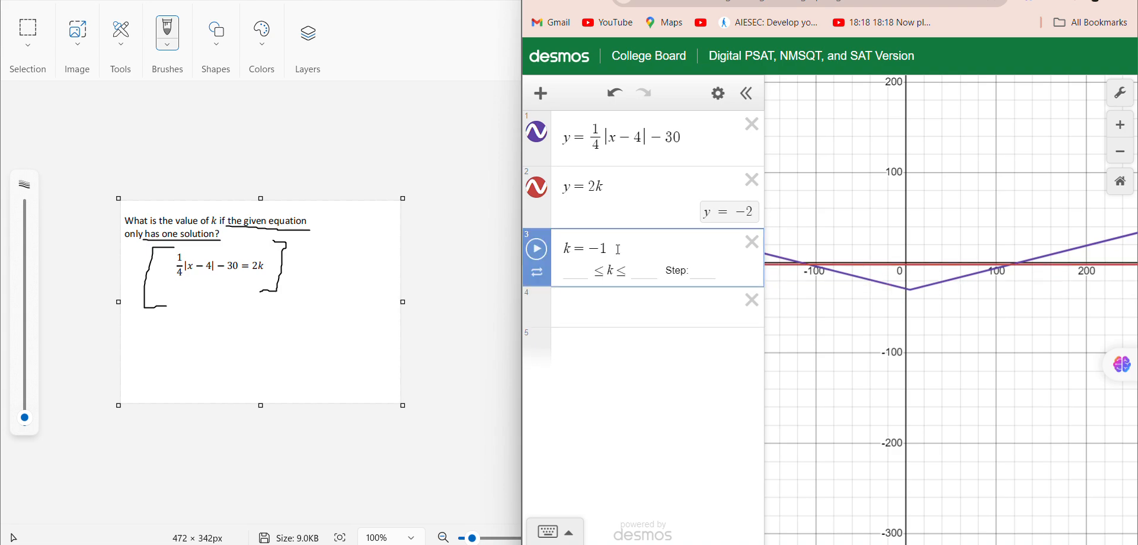
pyautogui.write('5')
pyautogui.press('BackSpace')
pyautogui.write('4')
pyautogui.press('BackSpace')
pyautogui.write('5')
# Examine the point where the y = 2k line meets the vertex of the absolute value graph.
pyautogui.scroll(5, 915, 276)
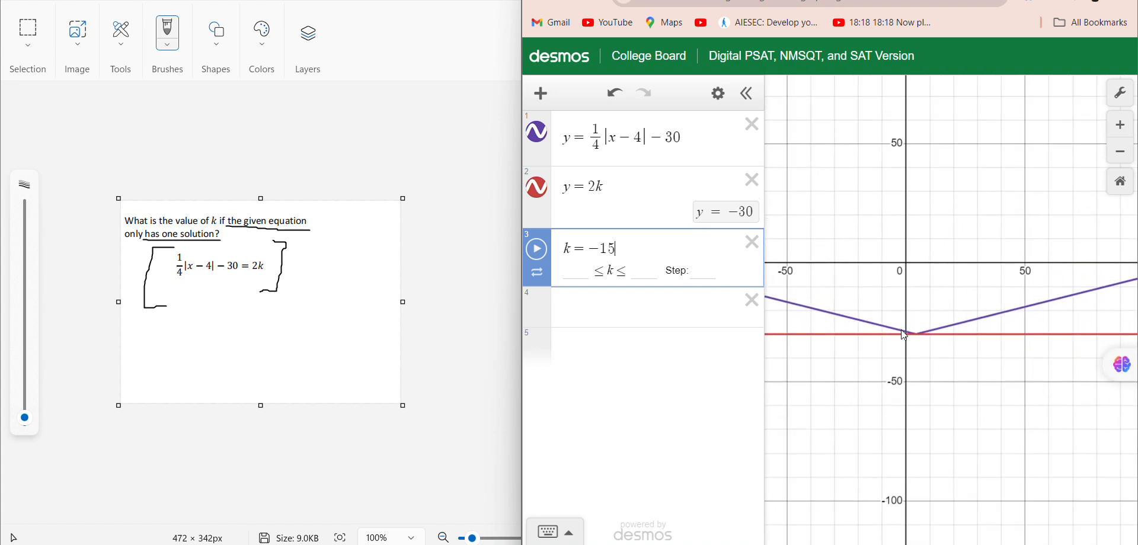
pyautogui.click(926, 350)
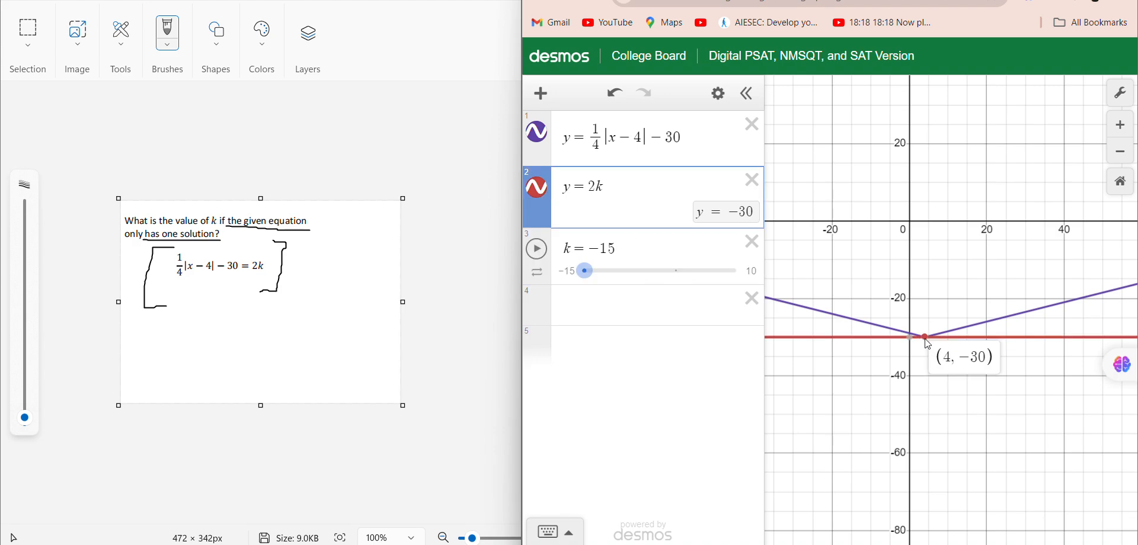
pyautogui.scroll(3, 928, 348)
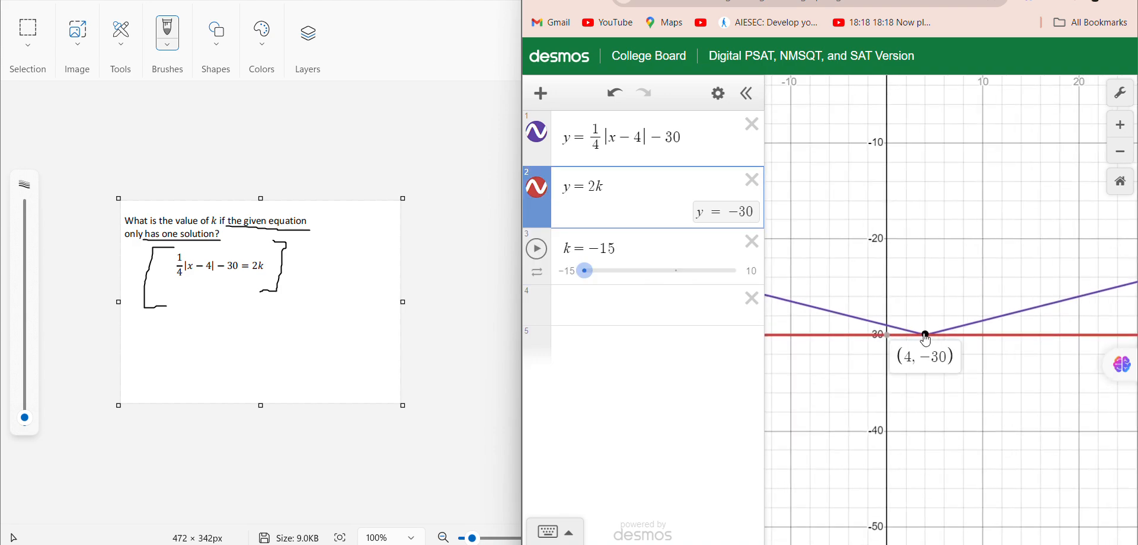
pyautogui.scroll(2, 1002, 378)
pyautogui.scroll(5, 1000, 373)
pyautogui.moveTo(823, 291); pyautogui.dragTo(1109, 349)
pyautogui.moveTo(942, 294); pyautogui.dragTo(993, 305)
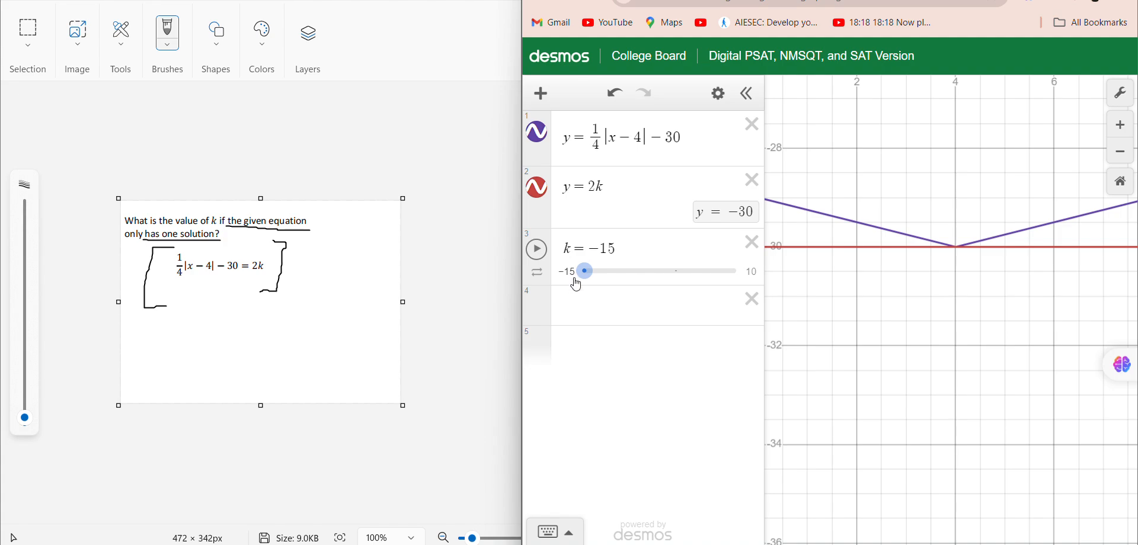
pyautogui.moveTo(580, 283)
pyautogui.mouseDown()
pyautogui.moveTo(597, 281)
pyautogui.moveTo(574, 286)
pyautogui.mouseUp()
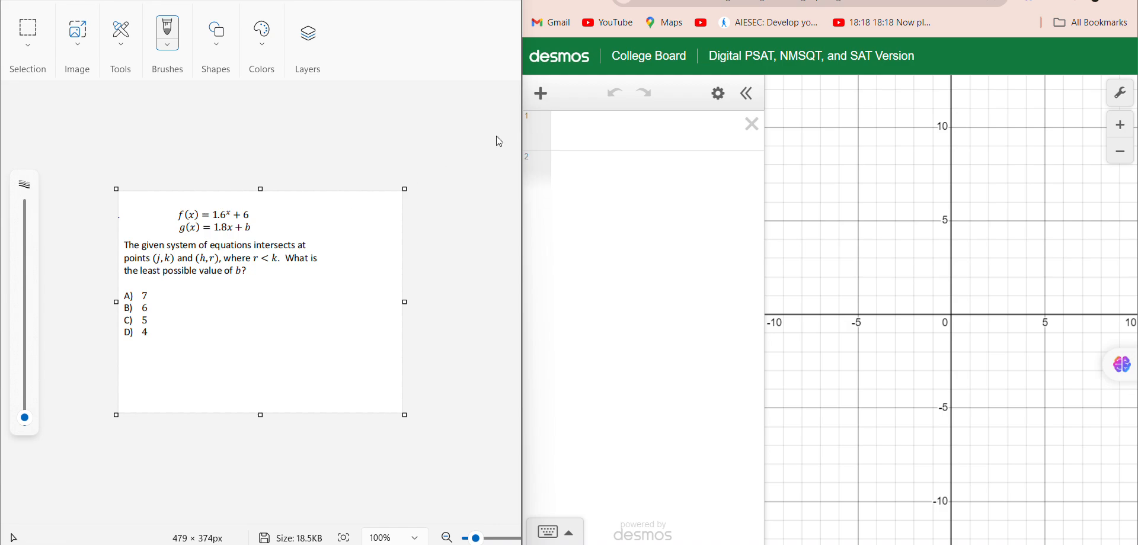
# Define f(x) = 1.6^x + 6 and g(x) = 1.8x + b as expressions for the new question.
pyautogui.click(578, 130)
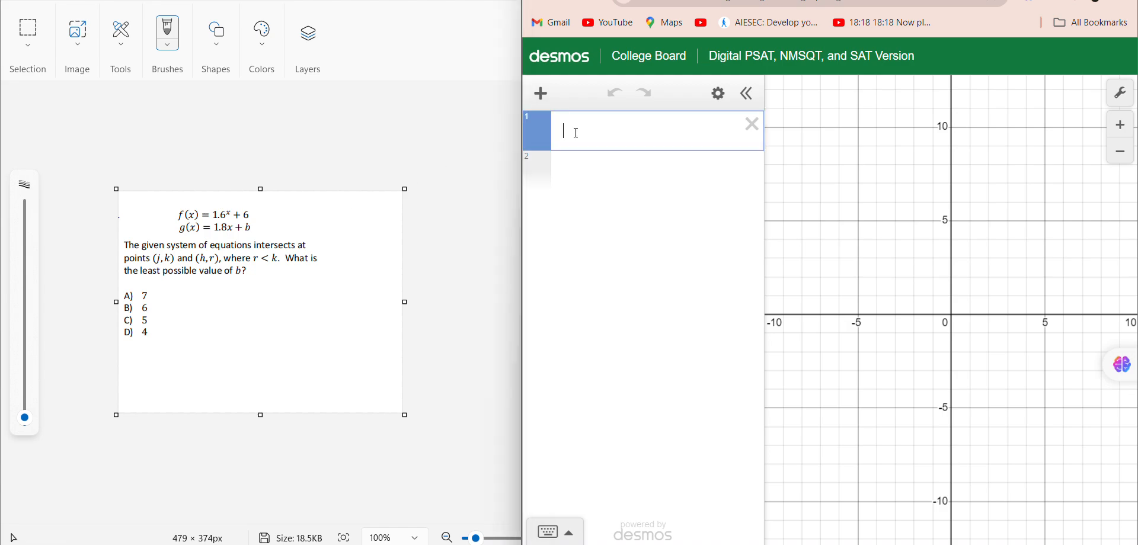
pyautogui.write('f(x) ')
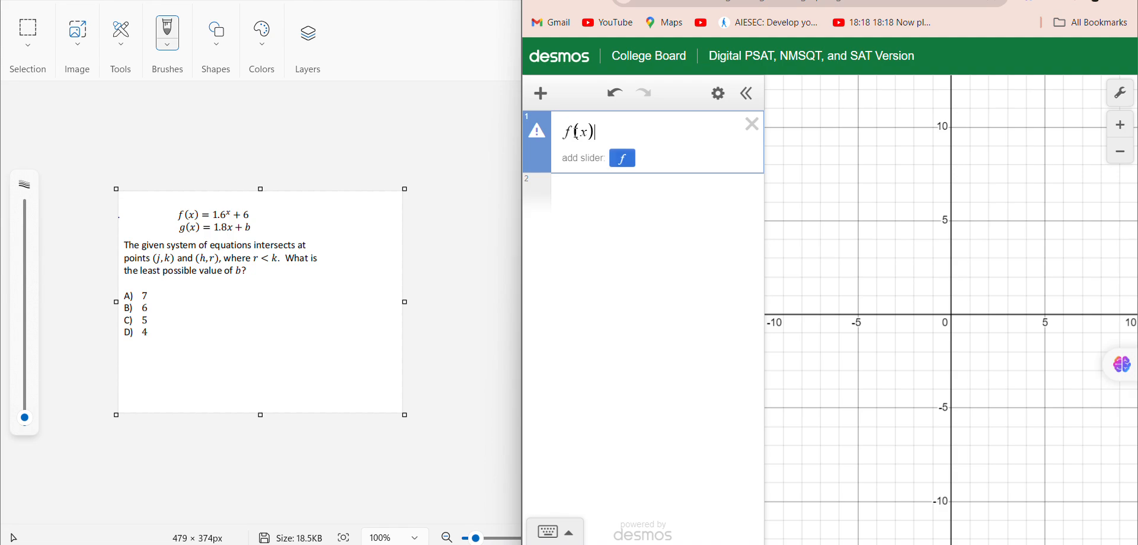
pyautogui.write('= 1.6')
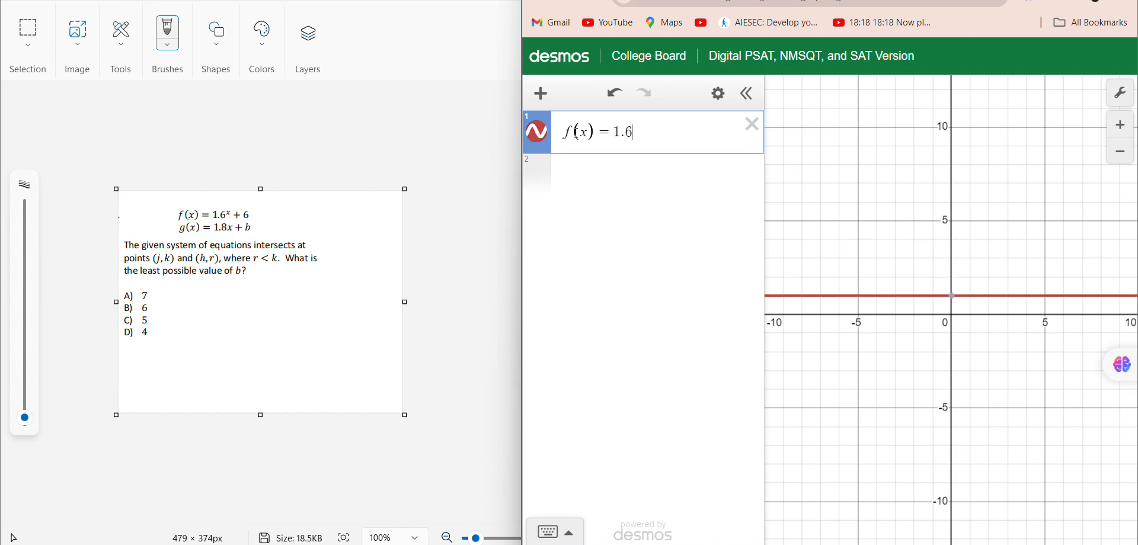
pyautogui.write('^x + 6')
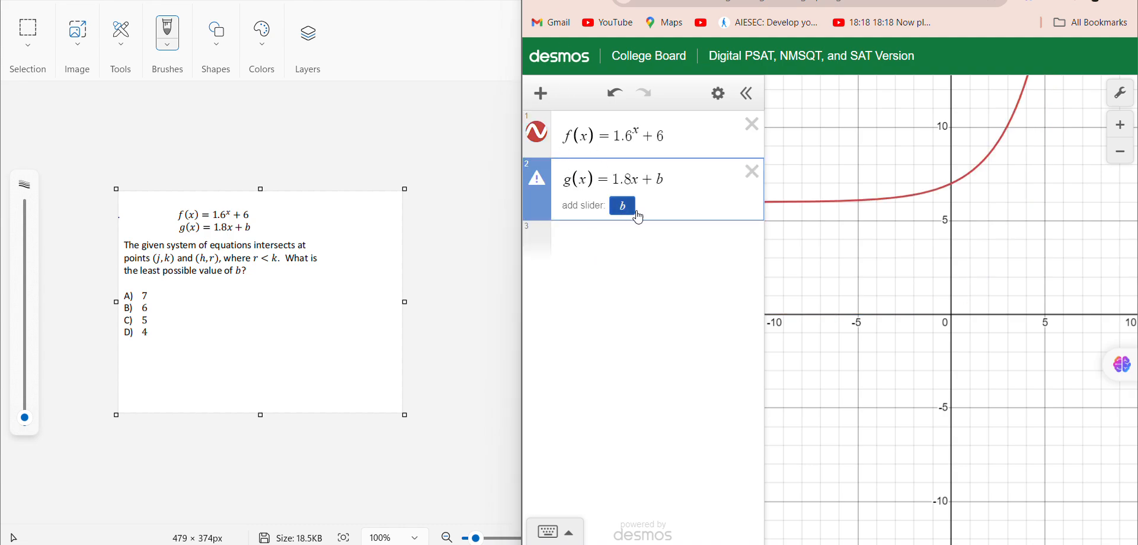
# Add a slider for b and set b to 4, bringing the curve and line's closest region into view.
pyautogui.press('Return')
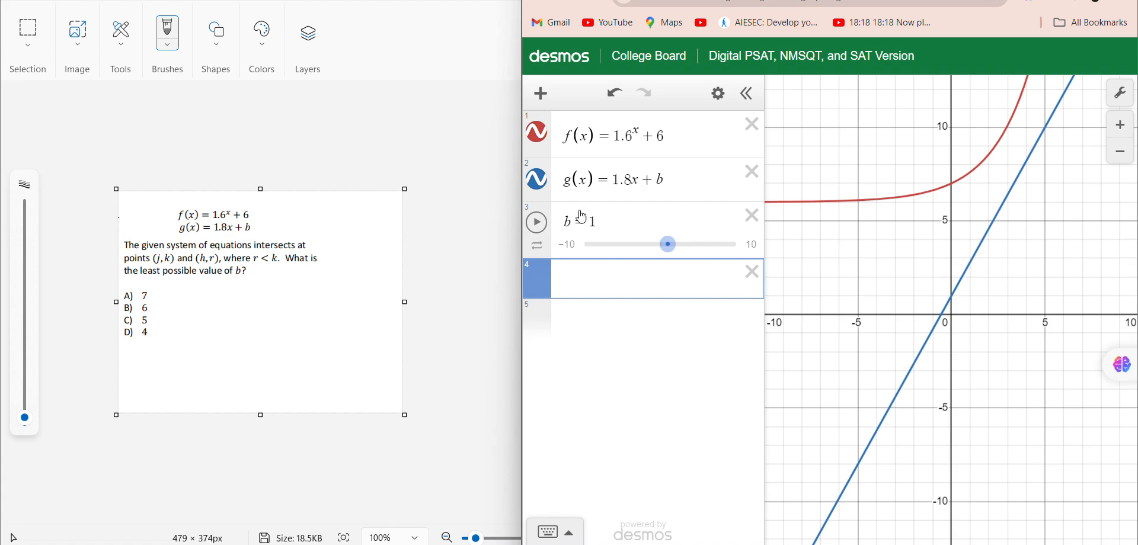
pyautogui.click(603, 219)
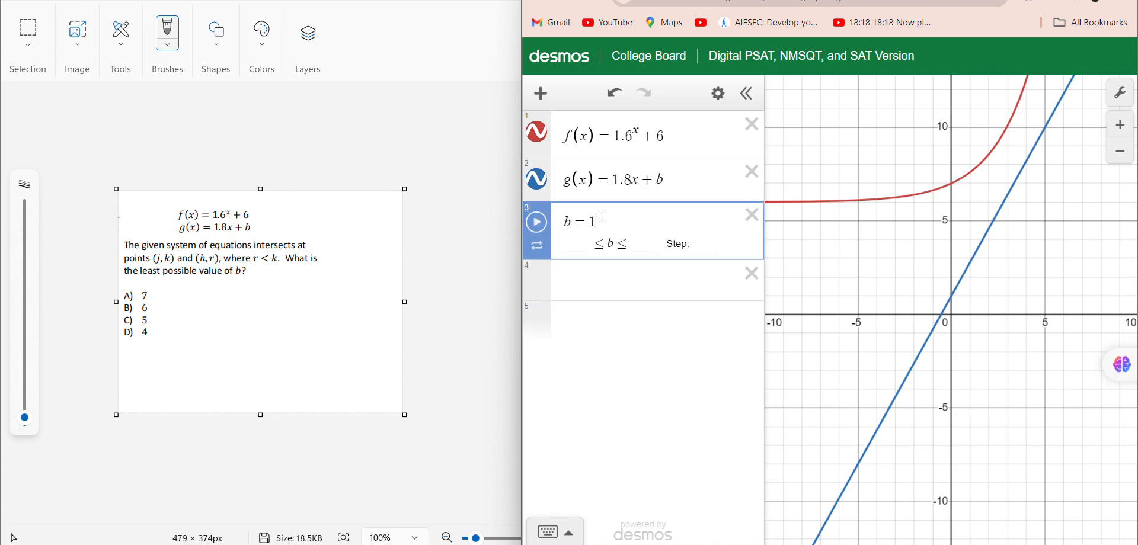
pyautogui.press('BackSpace')
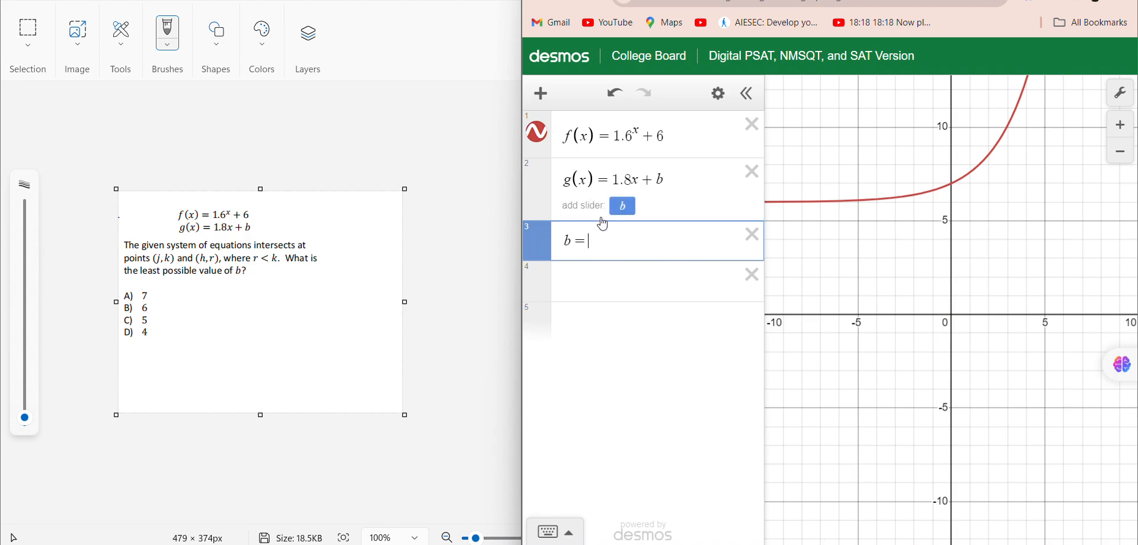
pyautogui.write('4')
pyautogui.moveTo(1066, 159); pyautogui.dragTo(1030, 334)
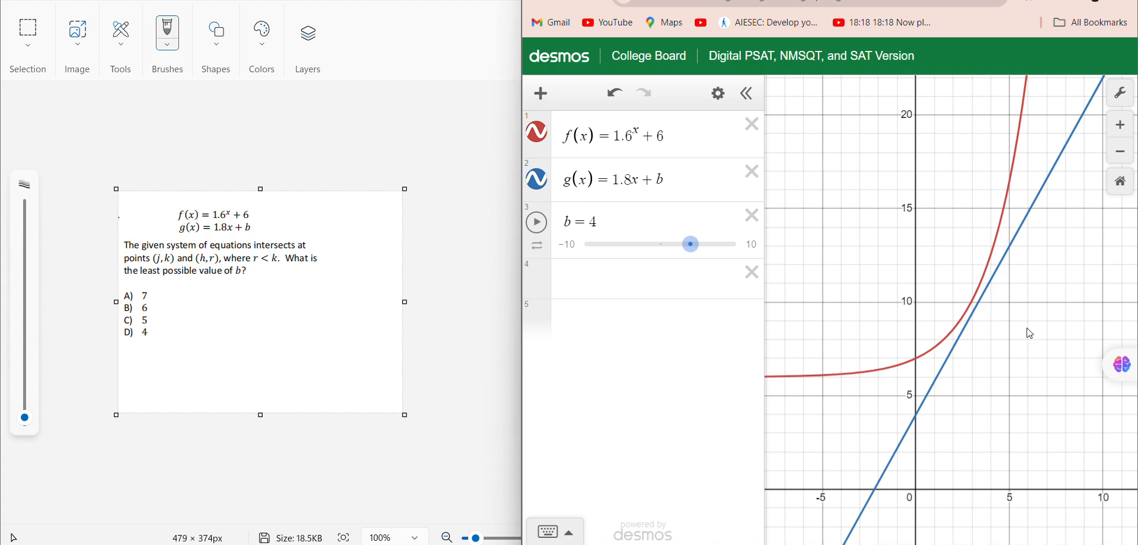
# Set b to 5 and show the coordinates of both points where the line crosses the exponential curve.
pyautogui.click(609, 216)
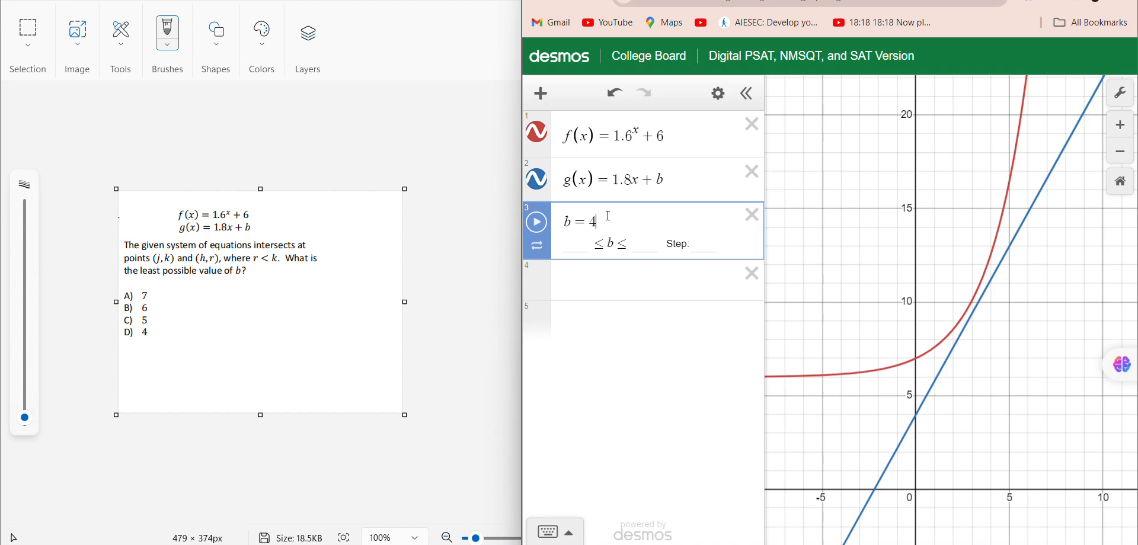
pyautogui.press('BackSpace')
pyautogui.write('5')
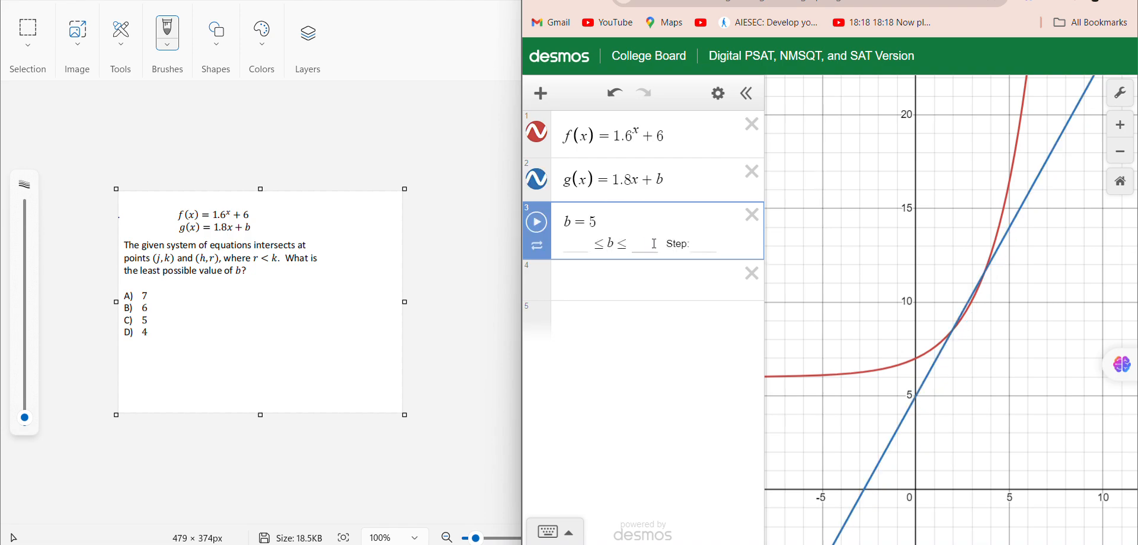
pyautogui.scroll(3, 978, 347)
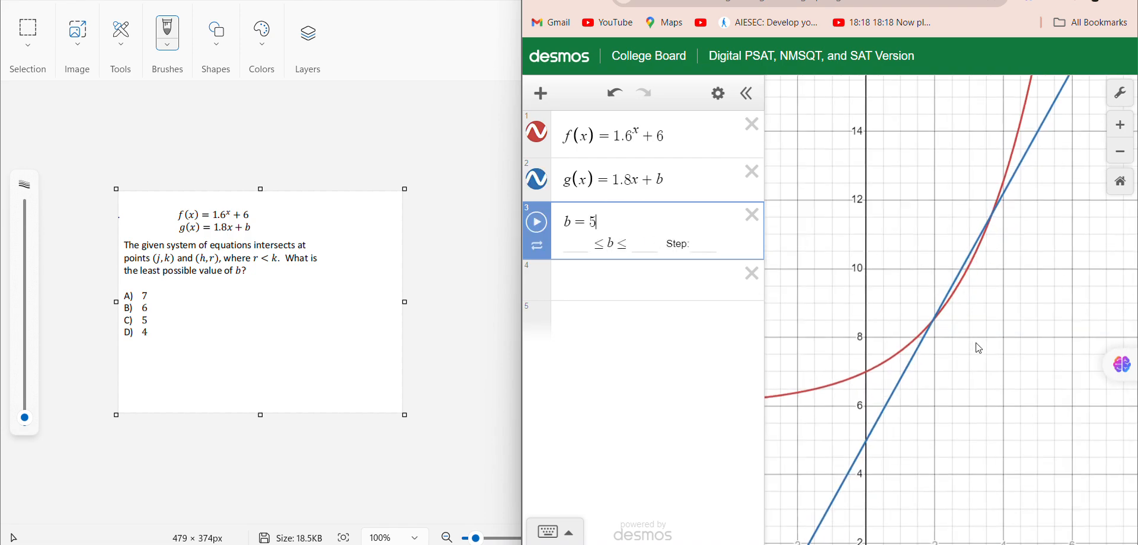
pyautogui.click(933, 326)
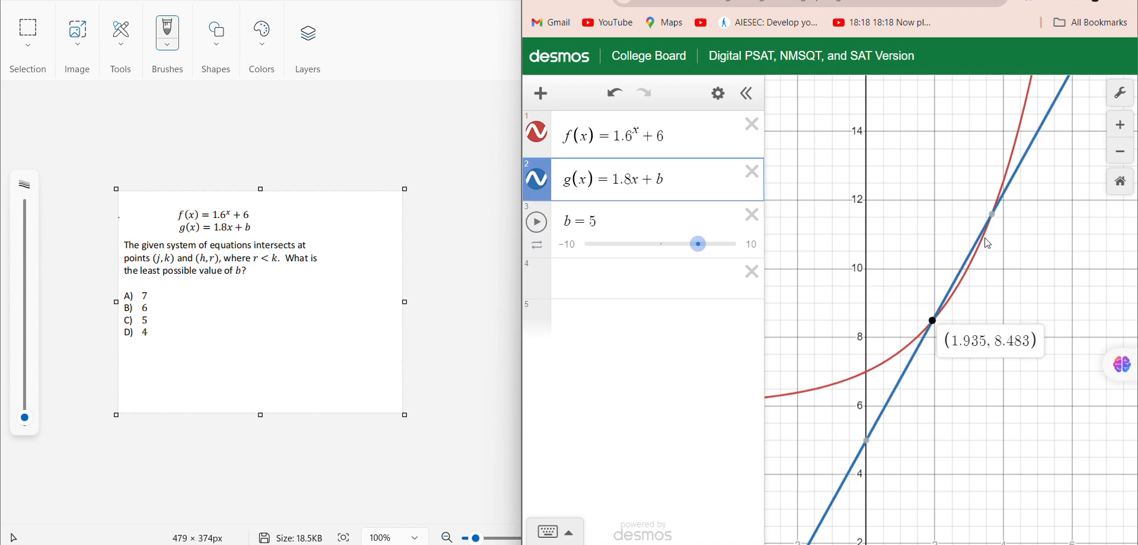
pyautogui.click(993, 216)
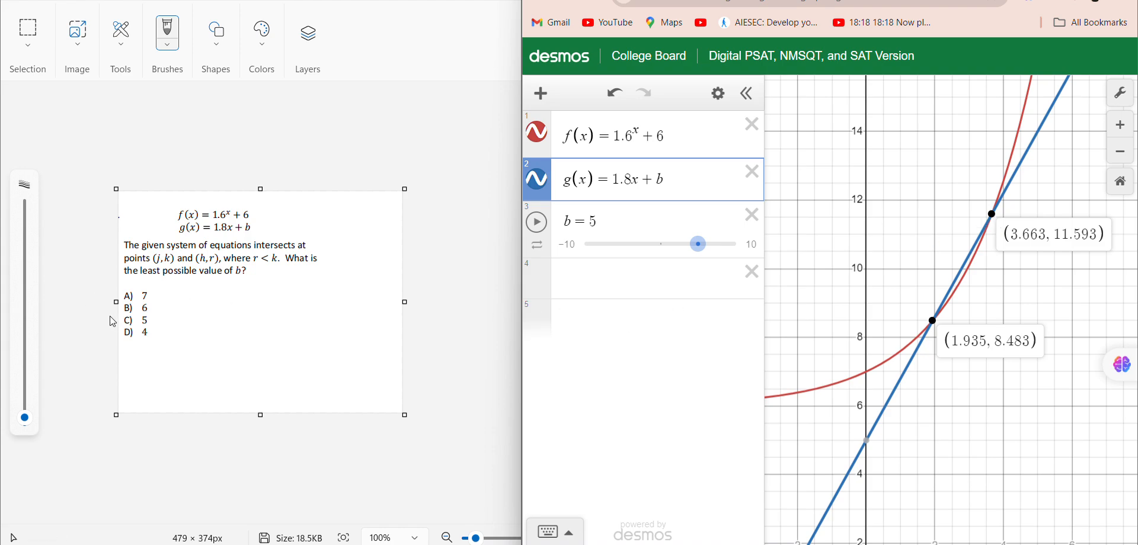
# Mark answer choice C) 5 in the question image with a pen stroke, and test b at 6.
pyautogui.moveTo(121, 322); pyautogui.dragTo(183, 315)
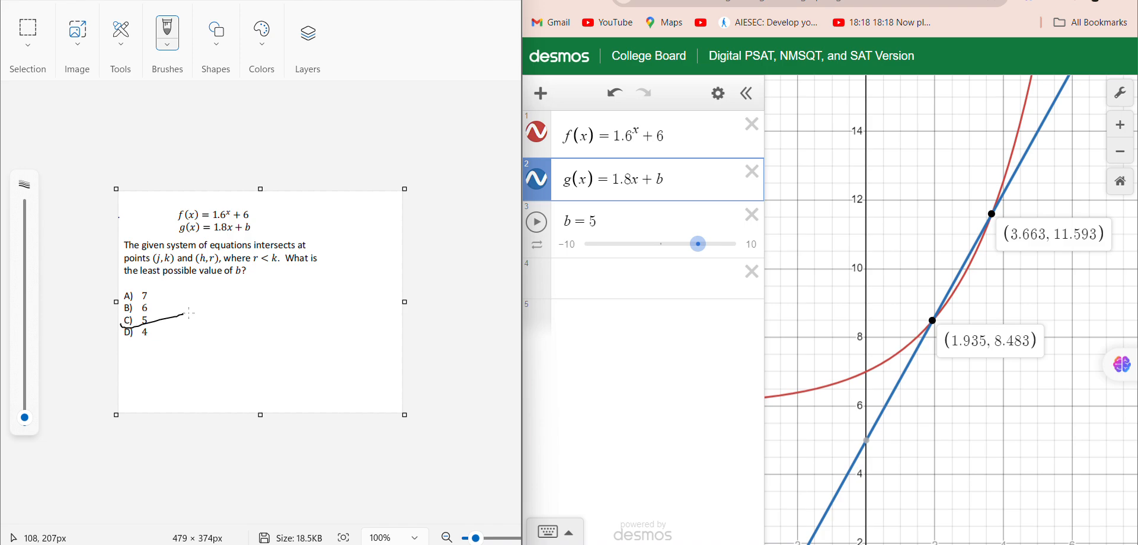
pyautogui.click(615, 220)
pyautogui.press('BackSpace')
pyautogui.write('6')
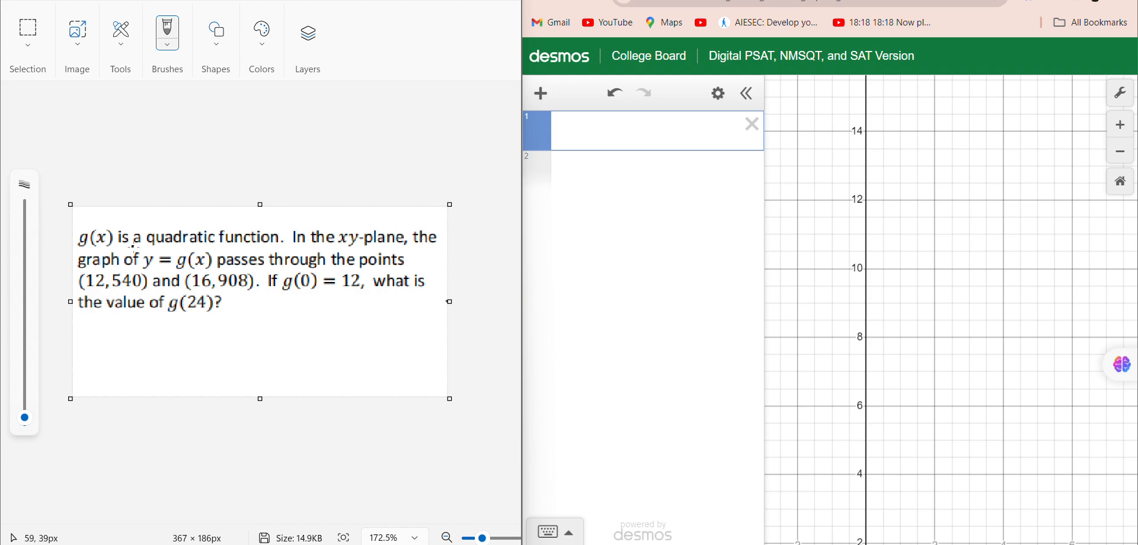
# Circle "a quadratic function" and underline "through the points" and the points (12, 540) and (16, 908) in the new question image.
pyautogui.moveTo(133, 248)
pyautogui.mouseDown()
pyautogui.moveTo(288, 245)
pyautogui.moveTo(263, 220)
pyautogui.moveTo(139, 215)
pyautogui.mouseUp()
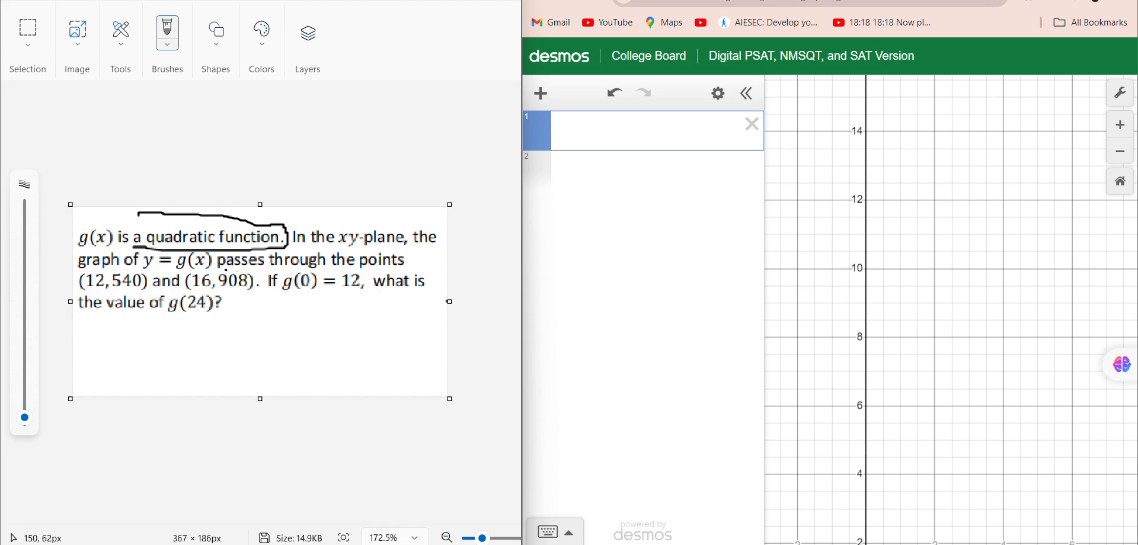
pyautogui.moveTo(288, 272); pyautogui.dragTo(371, 274)
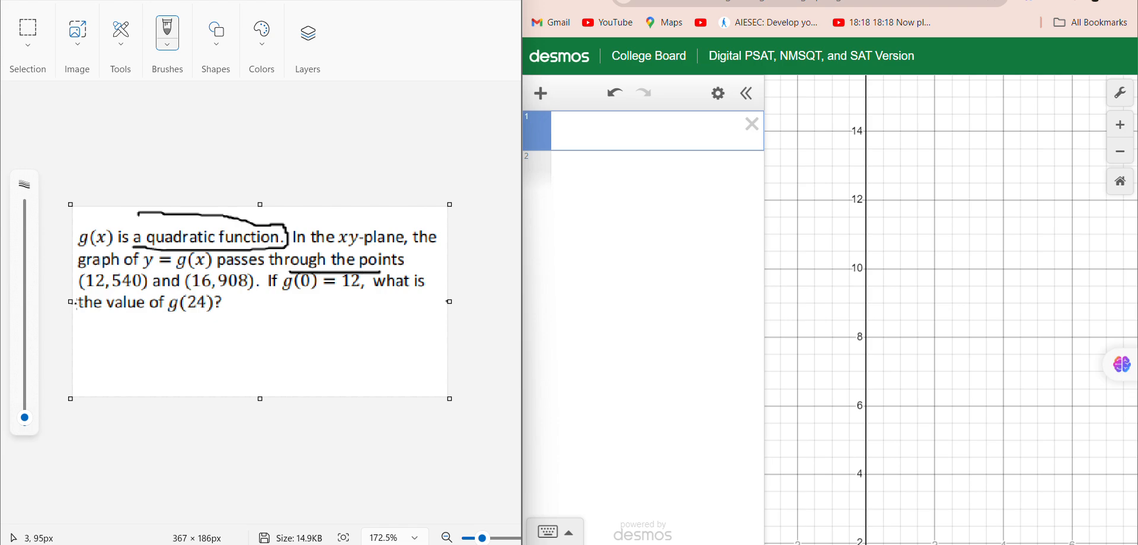
pyautogui.moveTo(101, 290); pyautogui.dragTo(249, 286)
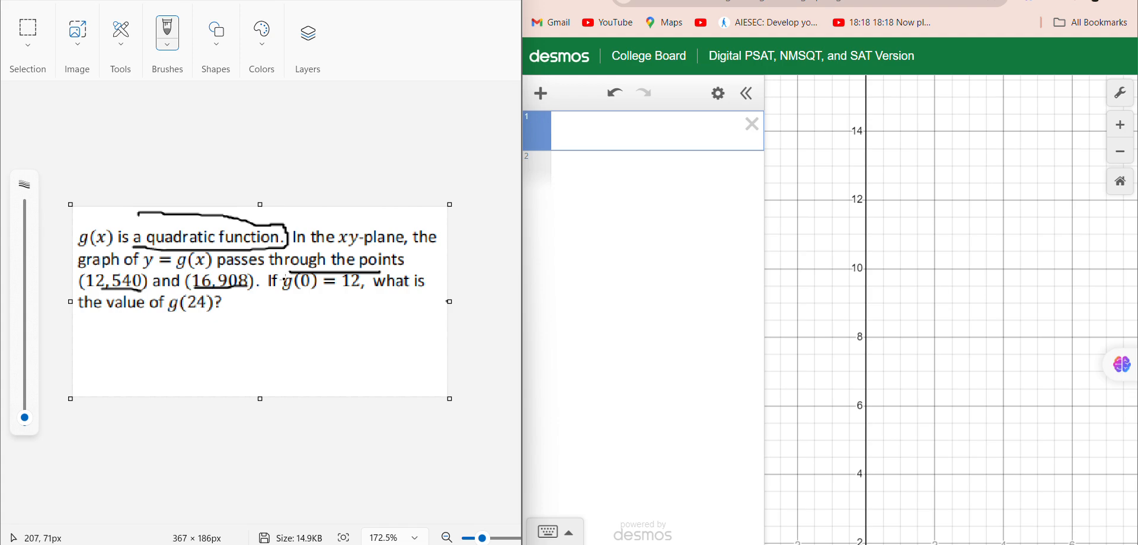
# Insert a table and enter the point x = 12, y = 540 in its first row.
pyautogui.click(540, 104)
pyautogui.click(556, 167)
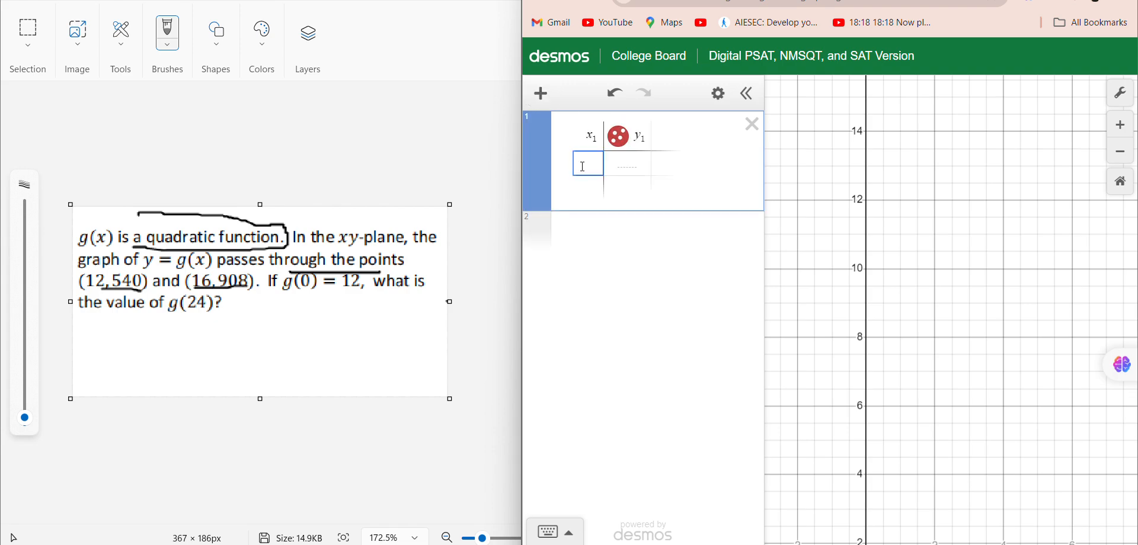
pyautogui.write('12')
pyautogui.press('Tab')
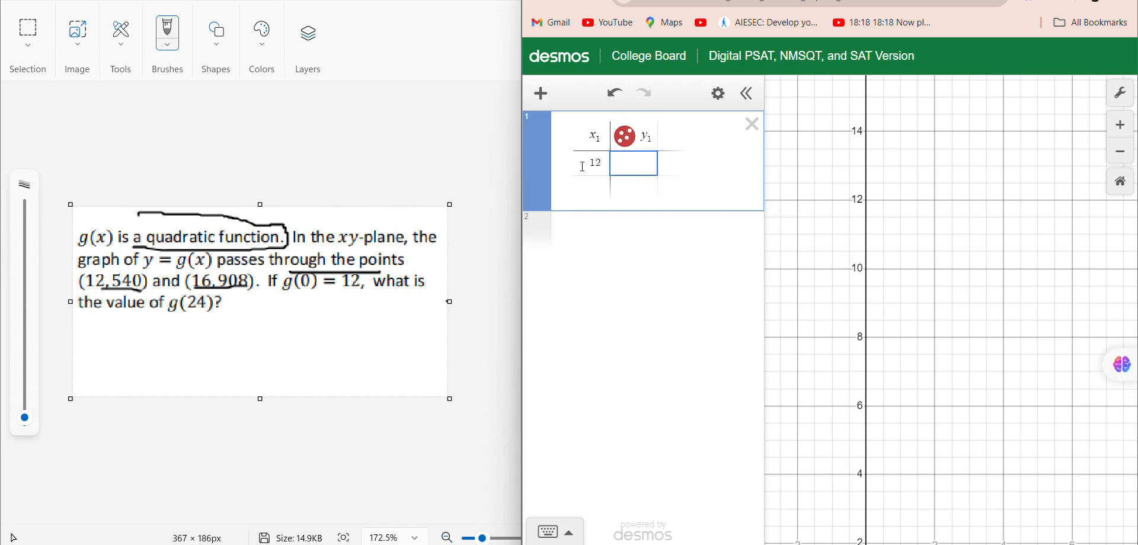
pyautogui.write('540')
pyautogui.press('Tab')
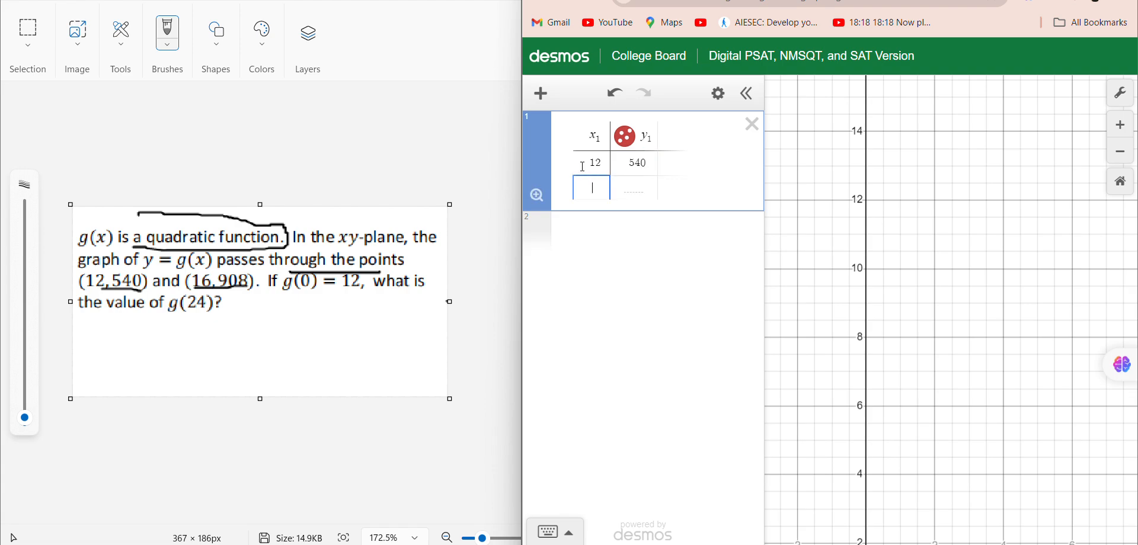
# Enter the points (16, 908) and (0, 12) in the table's next two rows.
pyautogui.write('16')
pyautogui.press('Tab')
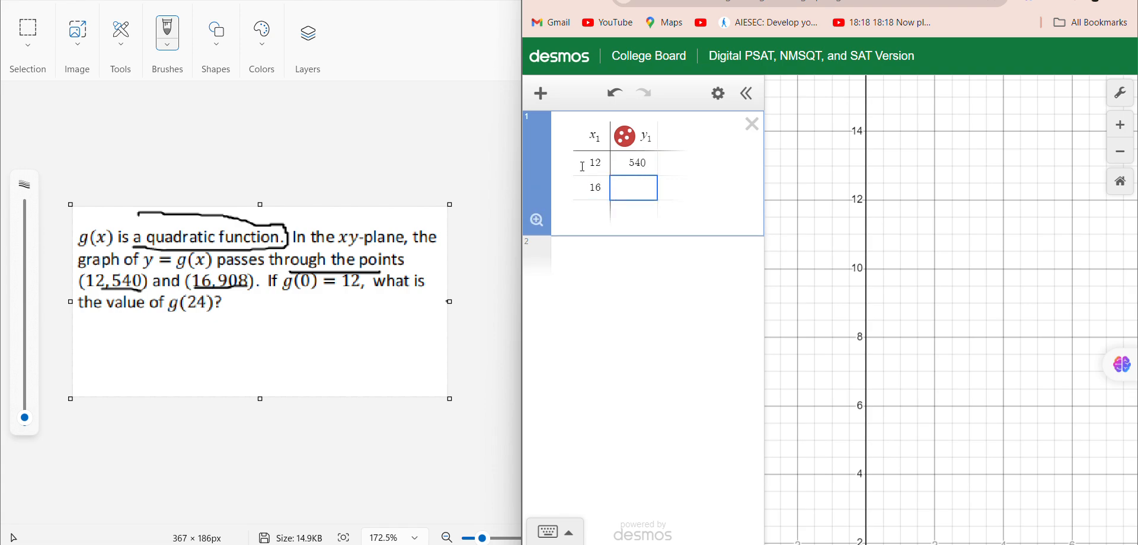
pyautogui.write('908')
pyautogui.press('Tab')
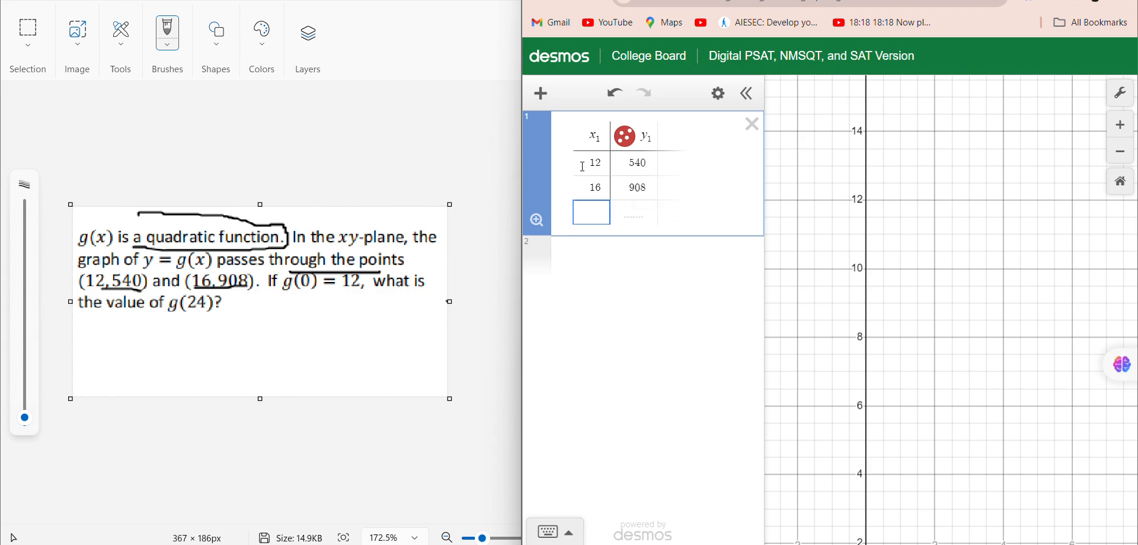
pyautogui.write('0')
pyautogui.press('Tab')
pyautogui.write('12')
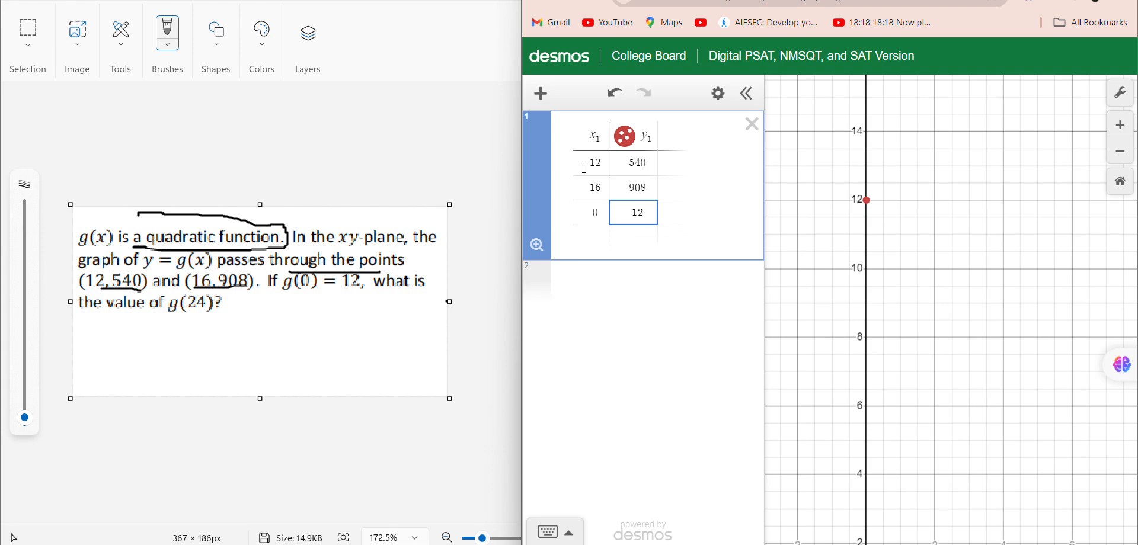
# Fit a quadratic regression to the table with y₁ ~ ax₁² + bx₁ + c in a new expression.
pyautogui.click(608, 284)
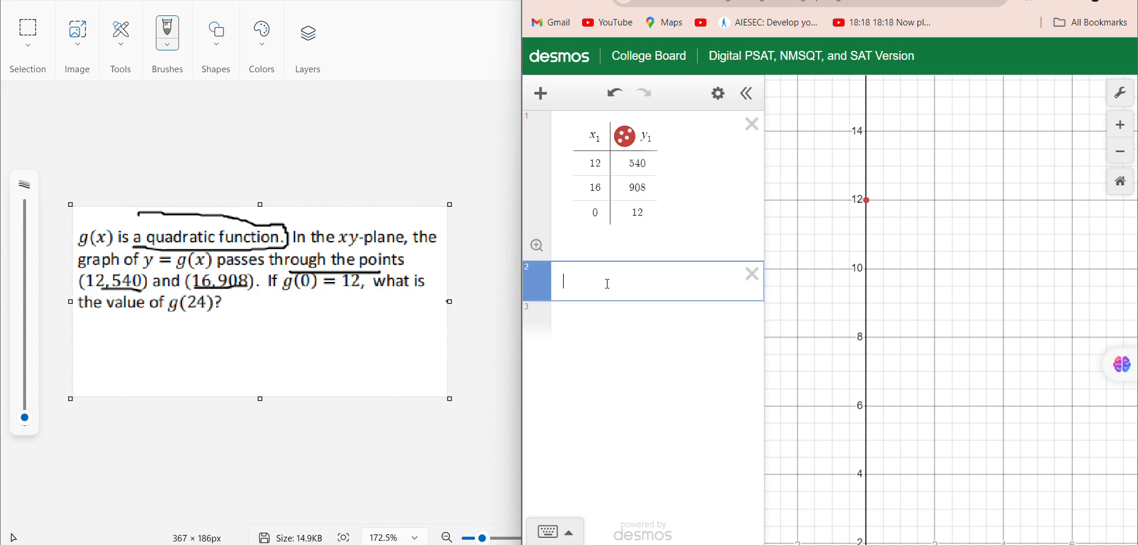
pyautogui.write('y1')
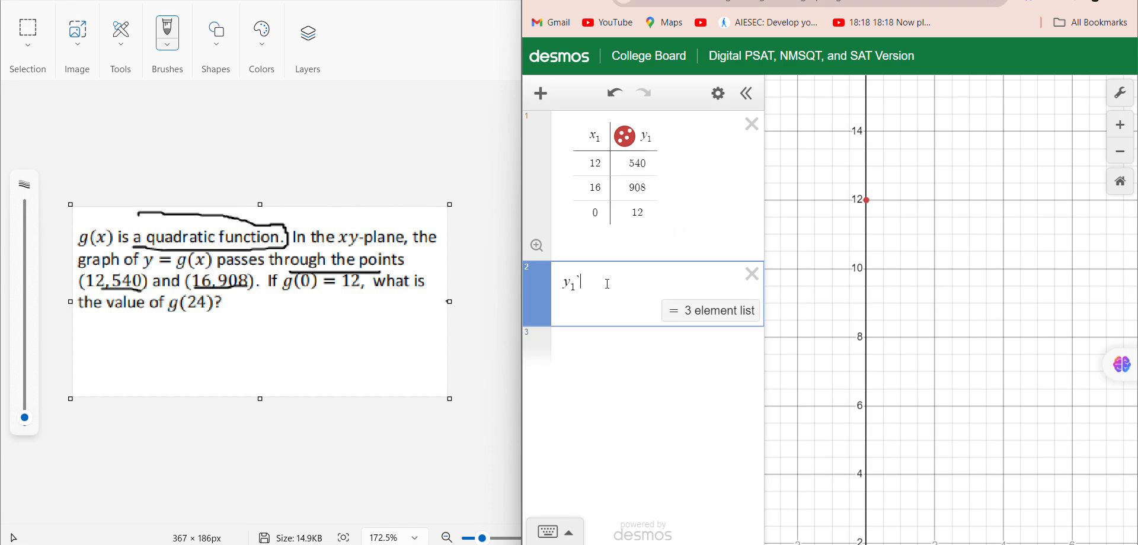
pyautogui.write('~d')
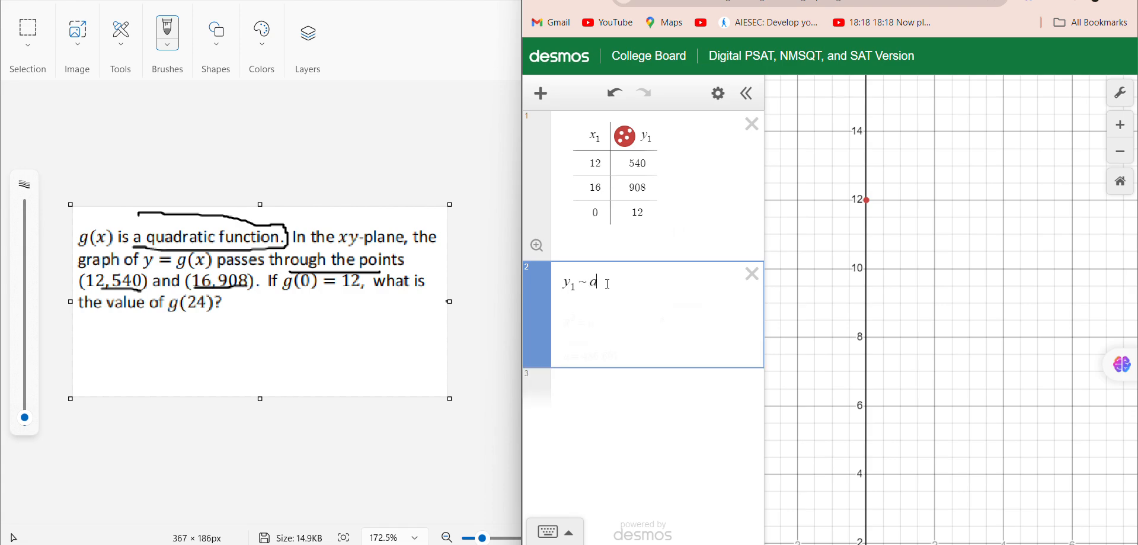
pyautogui.press('BackSpace')
pyautogui.write('ax1')
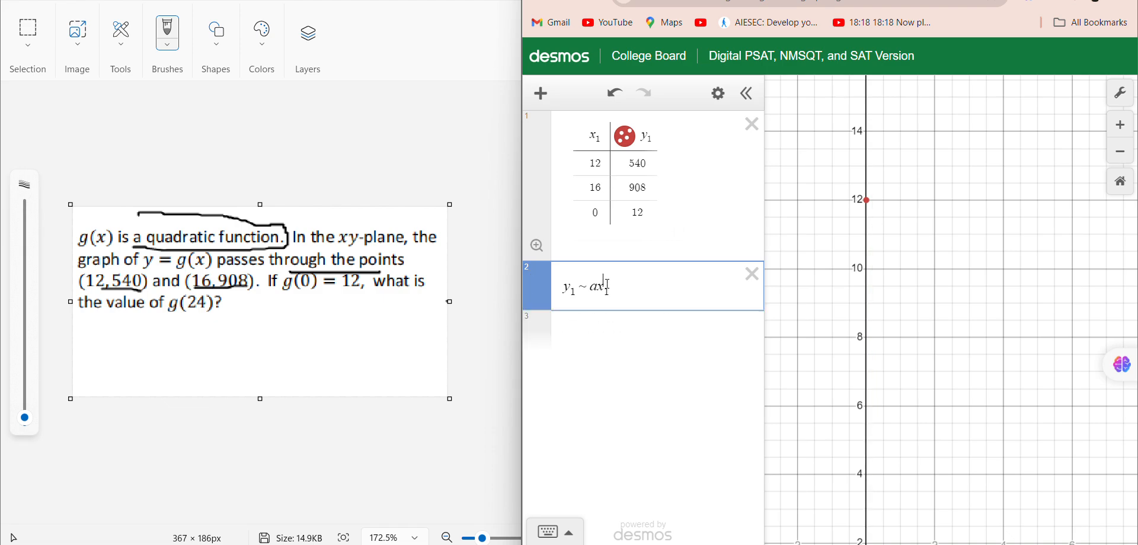
pyautogui.write('^2')
pyautogui.press('Right')
pyautogui.write('+ bx_1 + c')
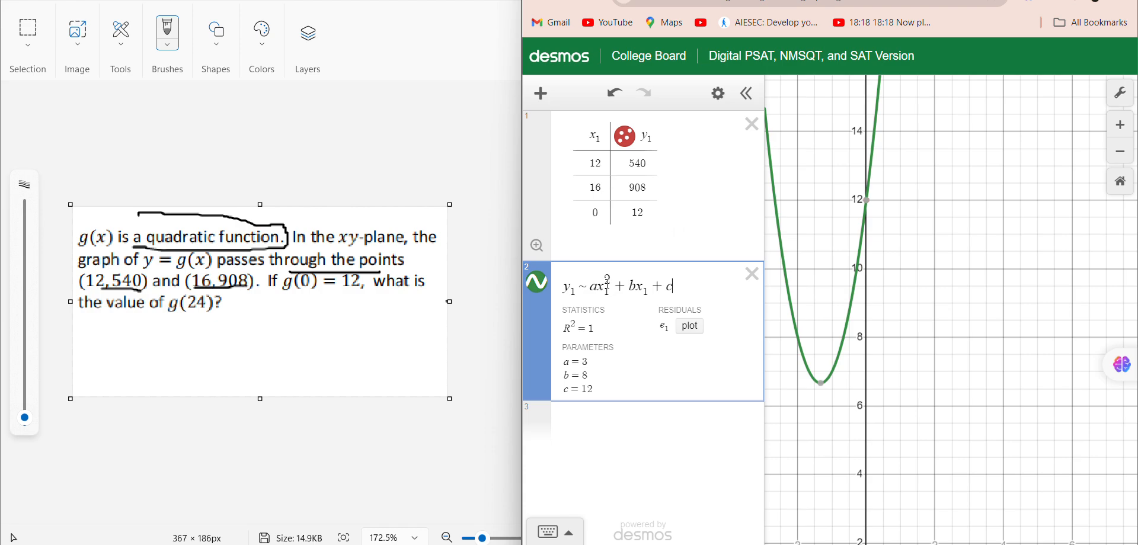
# Compute g(24) in a new expression as 3·(24)² + 8·24 + 12.
pyautogui.click(592, 428)
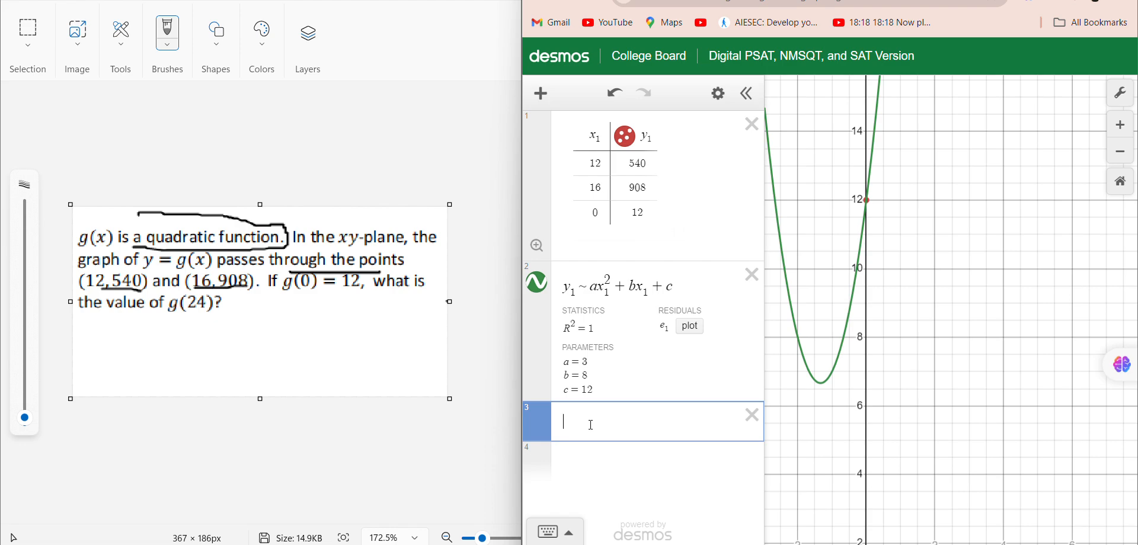
pyautogui.write('3')
pyautogui.write('*(24')
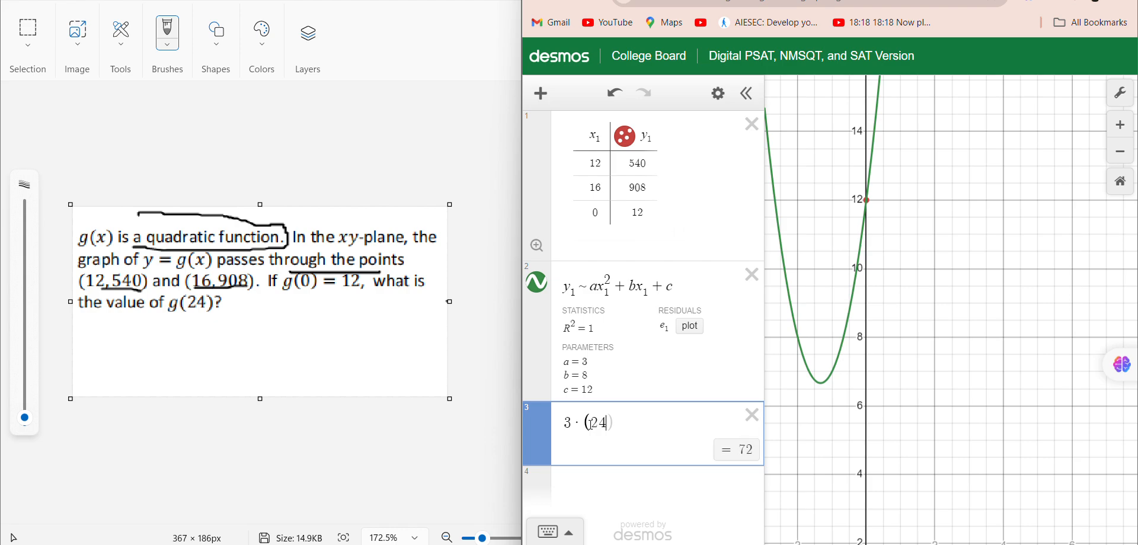
pyautogui.write(')^2')
pyautogui.press('Right')
pyautogui.write('+')
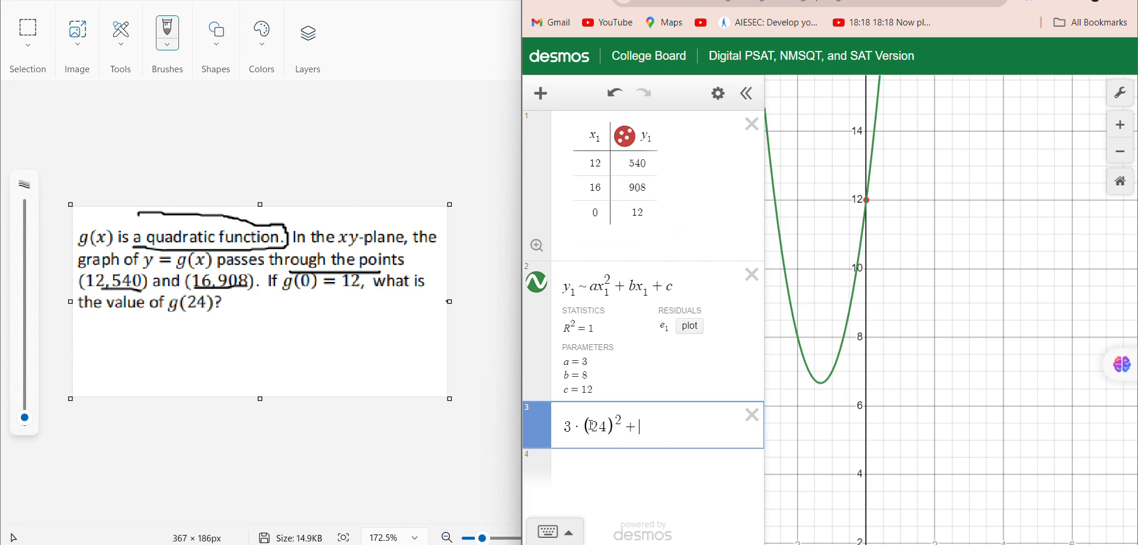
pyautogui.write('8*2')
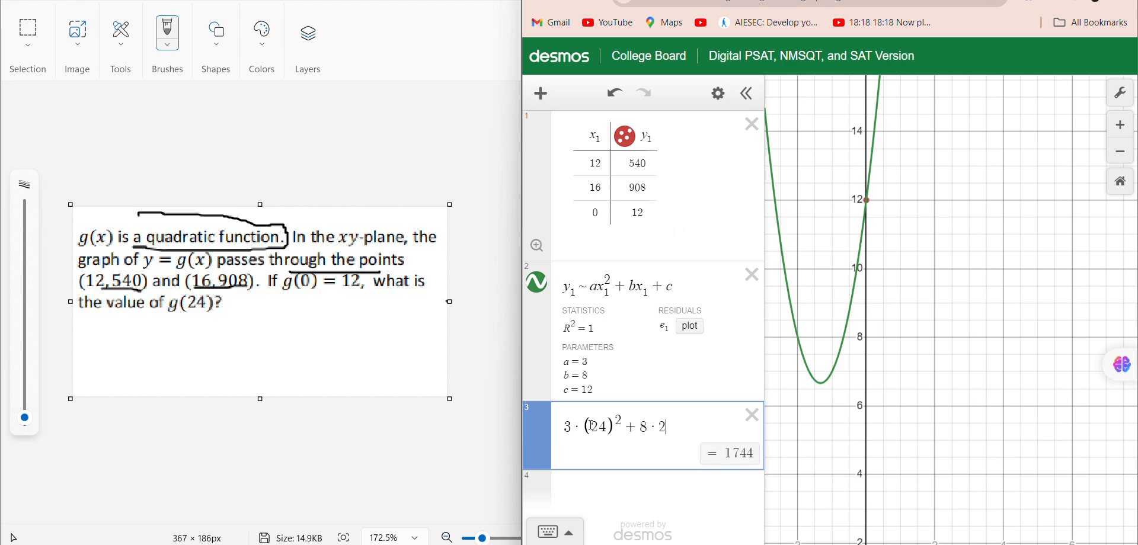
pyautogui.write('4+12')
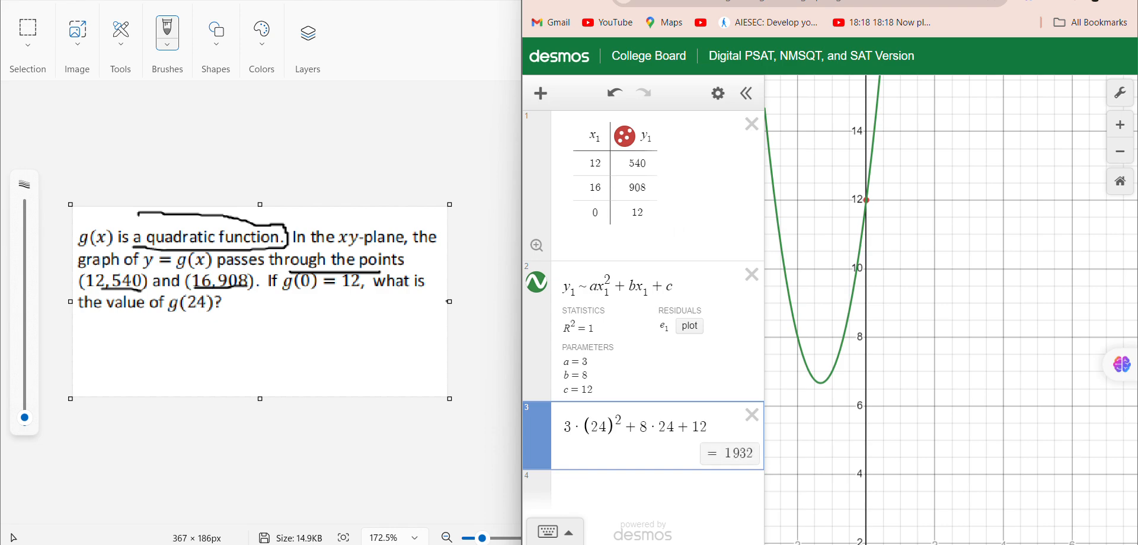
pyautogui.press('Return')
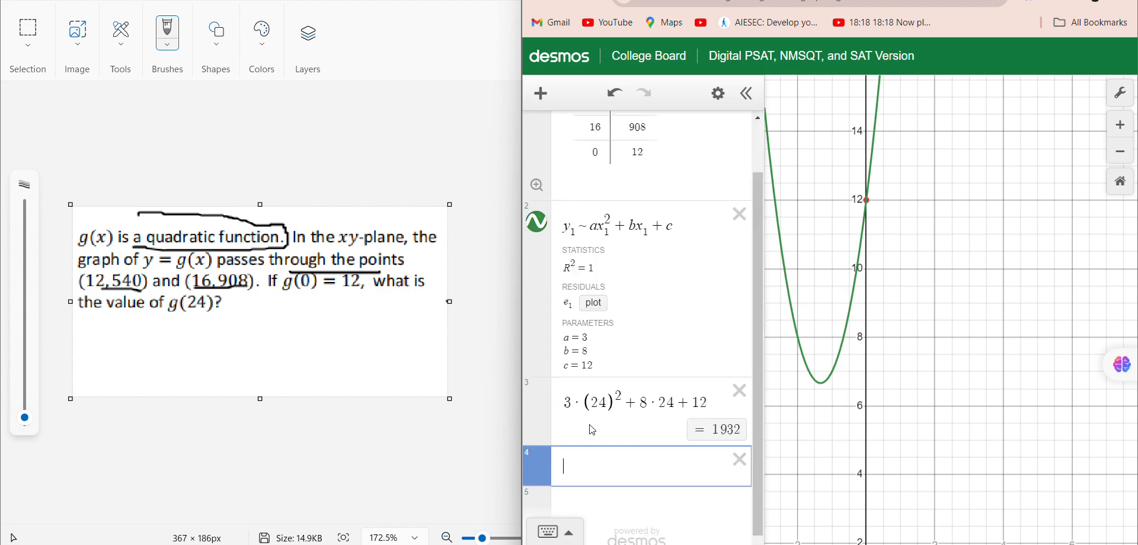